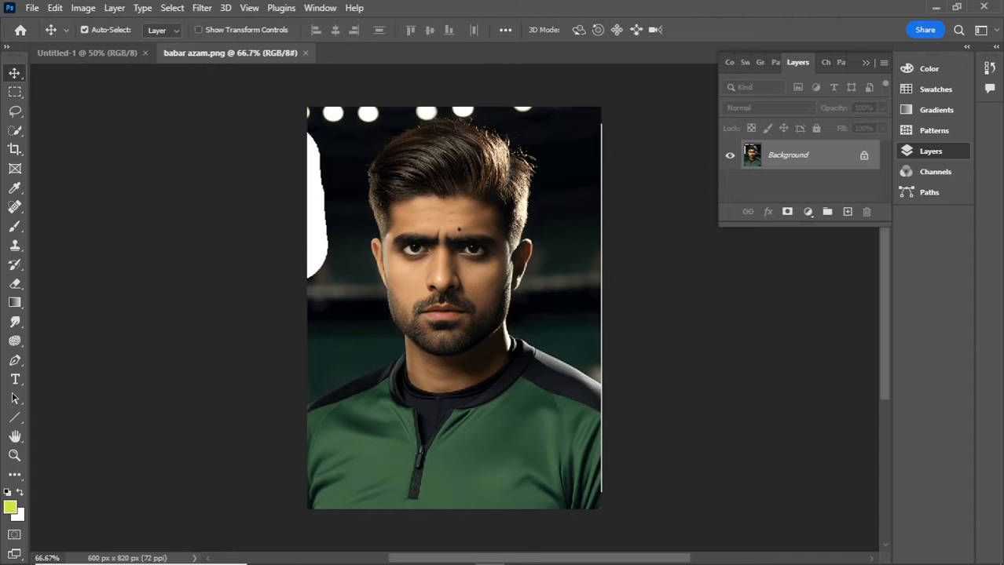
Step: Open GettyImages-1441112244.jpg as a separate document beside the two open ones
{"action": "left_click", "coordinate": [313, 551]}
{"action": "left_click_drag", "start_coordinate": [245, 186], "coordinate": [444, 49]}
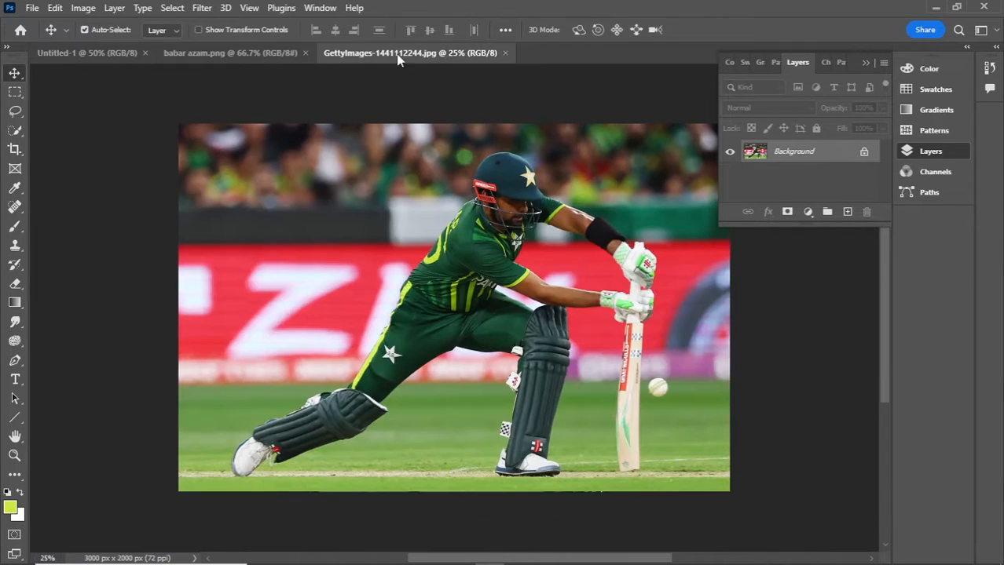
Step: Select the man in the portrait document with the Quick Selection tool, including the black shoulder of his shirt
{"action": "left_click", "coordinate": [206, 53]}
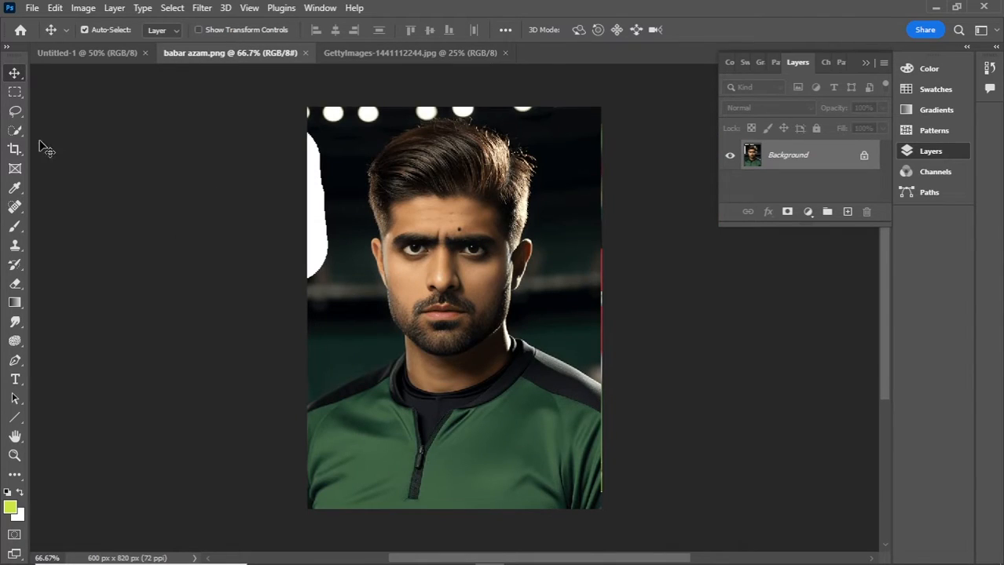
{"action": "right_click", "coordinate": [14, 130]}
{"action": "left_click", "coordinate": [64, 142]}
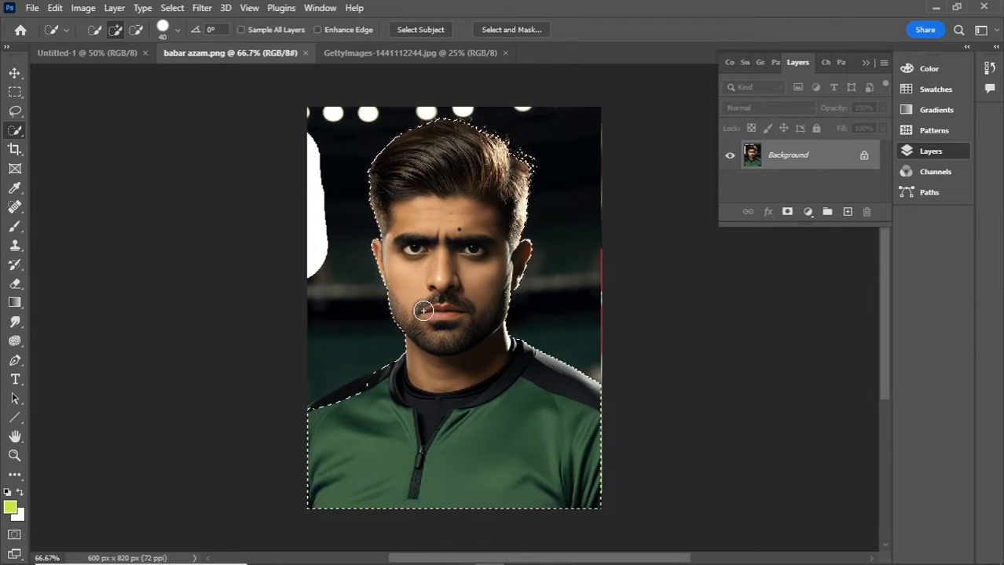
{"action": "left_click_drag", "start_coordinate": [359, 390], "coordinate": [327, 411]}
{"action": "mouse_move", "coordinate": [371, 386]}
{"action": "left_mouse_down"}
{"action": "mouse_move", "coordinate": [323, 417]}
{"action": "mouse_move", "coordinate": [313, 393]}
{"action": "left_mouse_up"}
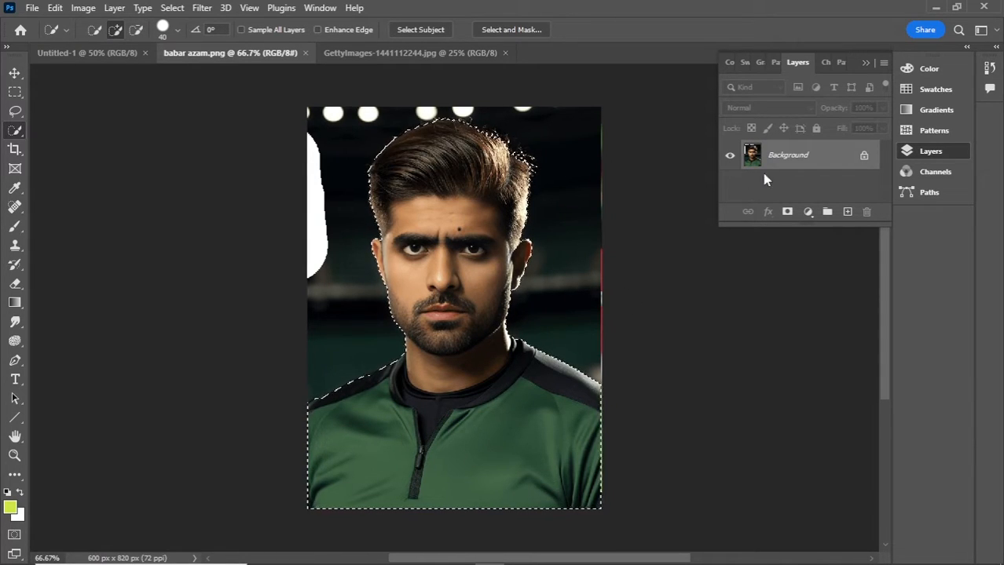
Step: Copy the selected man to a new layer and check the cutout by briefly toggling the Background layer's visibility
{"action": "key", "text": "ctrl+j"}
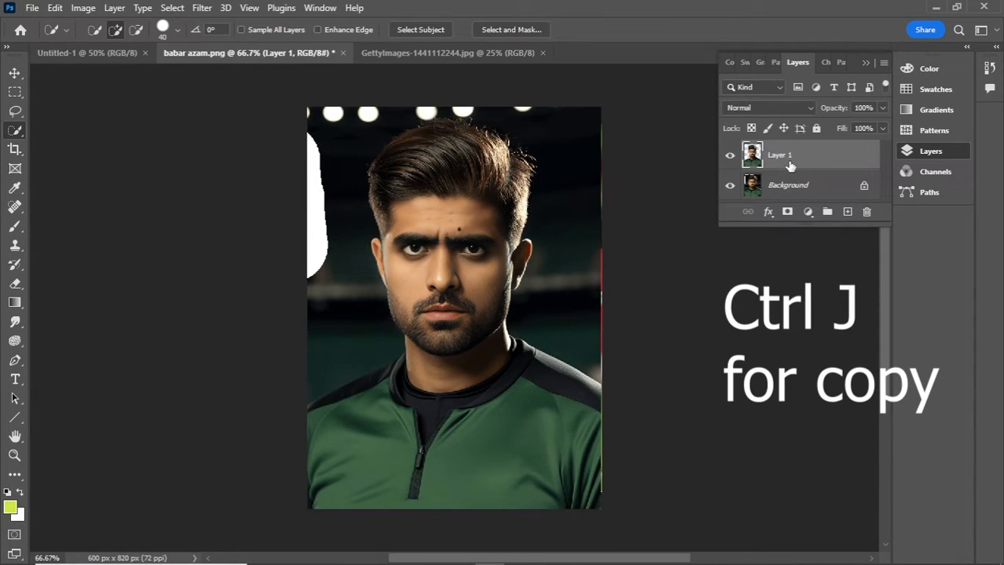
{"action": "left_click", "coordinate": [730, 189]}
{"action": "left_click", "coordinate": [730, 188]}
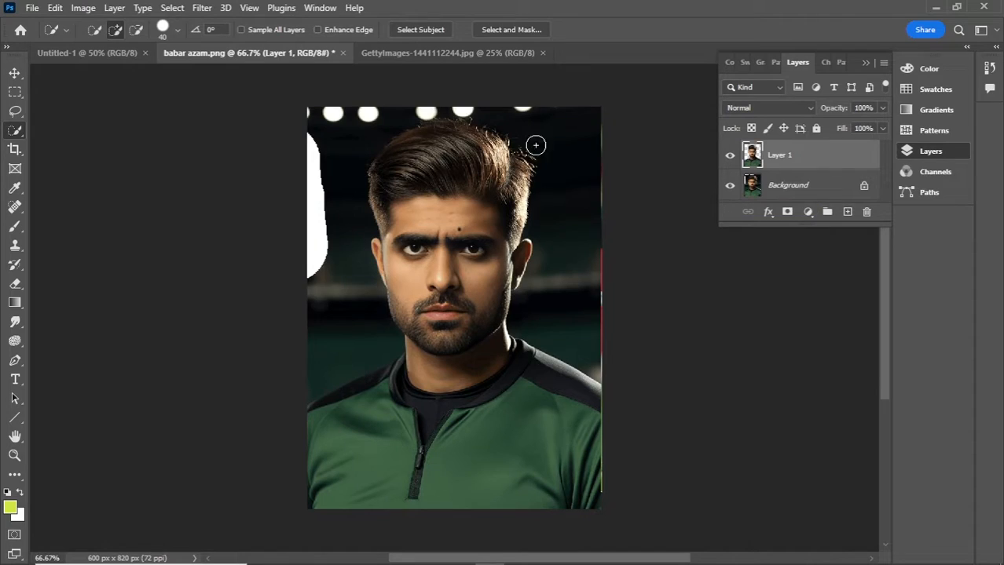
Step: Move the portrait cutout into the Untitled-1 document and place it on the white canvas
{"action": "left_click", "coordinate": [16, 75]}
{"action": "left_click_drag", "start_coordinate": [400, 222], "coordinate": [122, 59]}
{"action": "left_click_drag", "start_coordinate": [410, 267], "coordinate": [447, 288]}
{"action": "scroll", "coordinate": [446, 289], "scroll_direction": "up", "scroll_amount": 3}
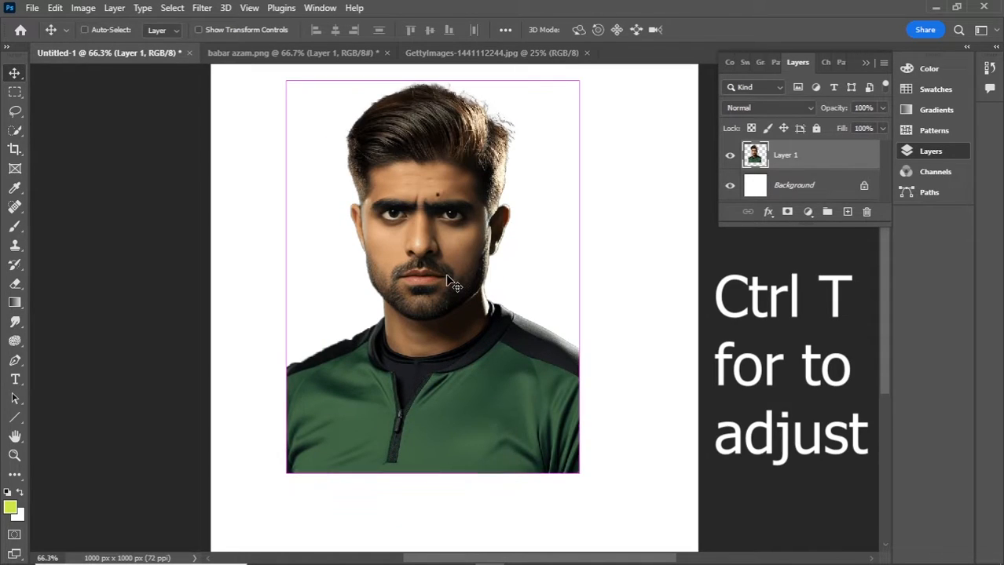
Step: Scale the portrait layer down to about 73.92% and reposition it near the middle of the canvas
{"action": "key", "text": "ctrl+t"}
{"action": "left_click_drag", "start_coordinate": [436, 94], "coordinate": [431, 187]}
{"action": "left_click_drag", "start_coordinate": [428, 285], "coordinate": [430, 263]}
{"action": "left_click_drag", "start_coordinate": [436, 165], "coordinate": [436, 162]}
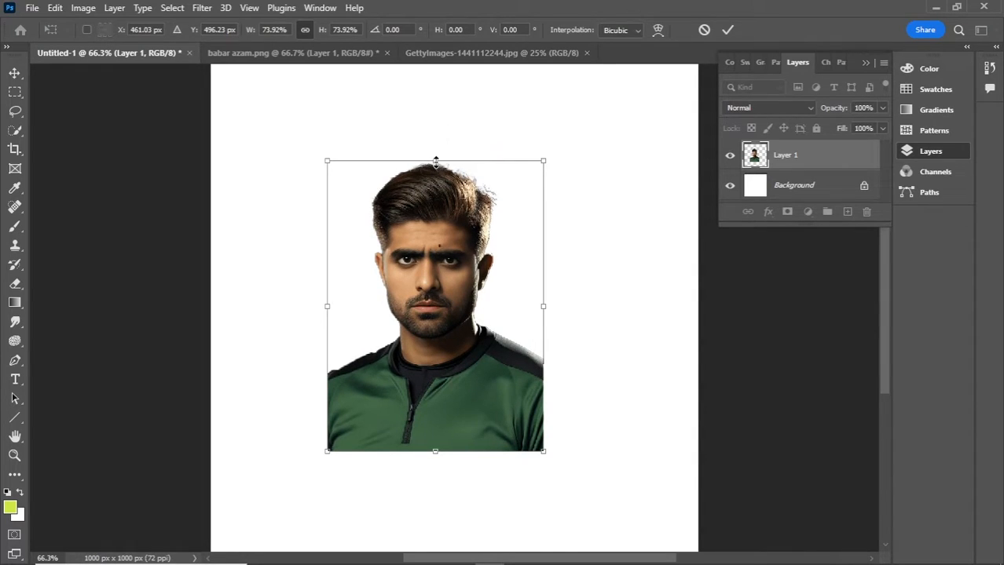
{"action": "left_click", "coordinate": [726, 32]}
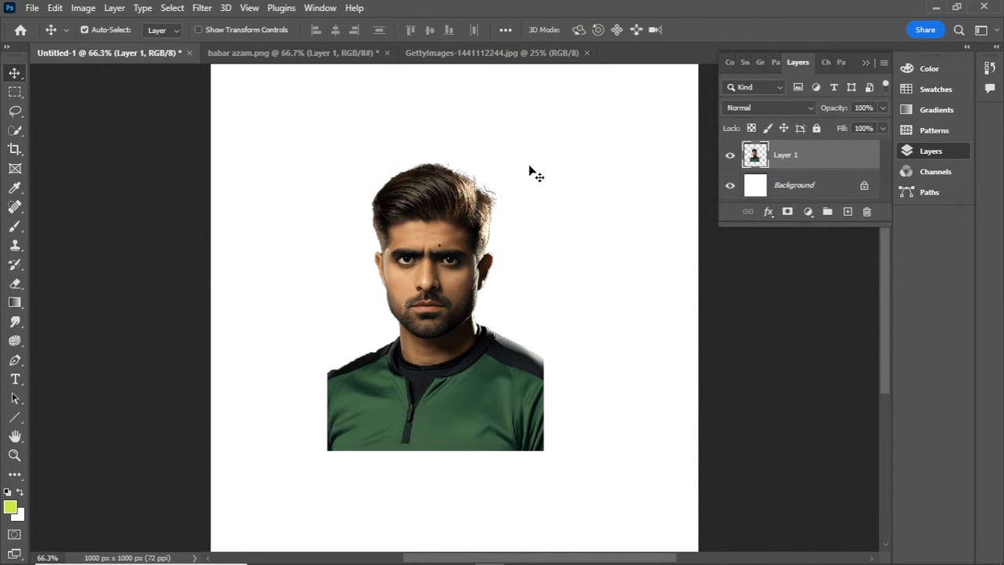
Step: Add a layer mask to the portrait layer and paint black along the lower part of the shirt with a soft 175 px brush
{"action": "left_click", "coordinate": [787, 212]}
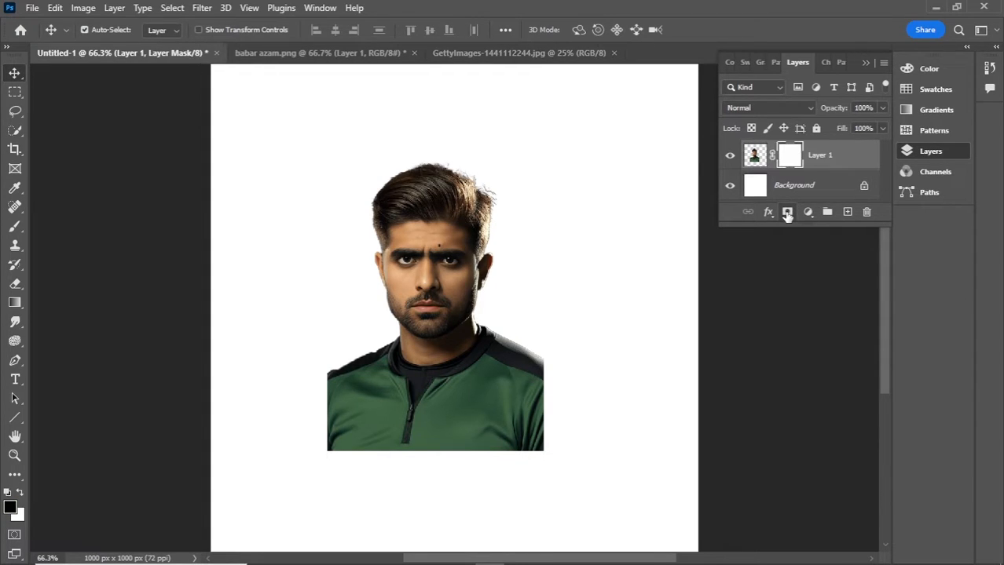
{"action": "right_click", "coordinate": [350, 153]}
{"action": "left_click", "coordinate": [14, 228]}
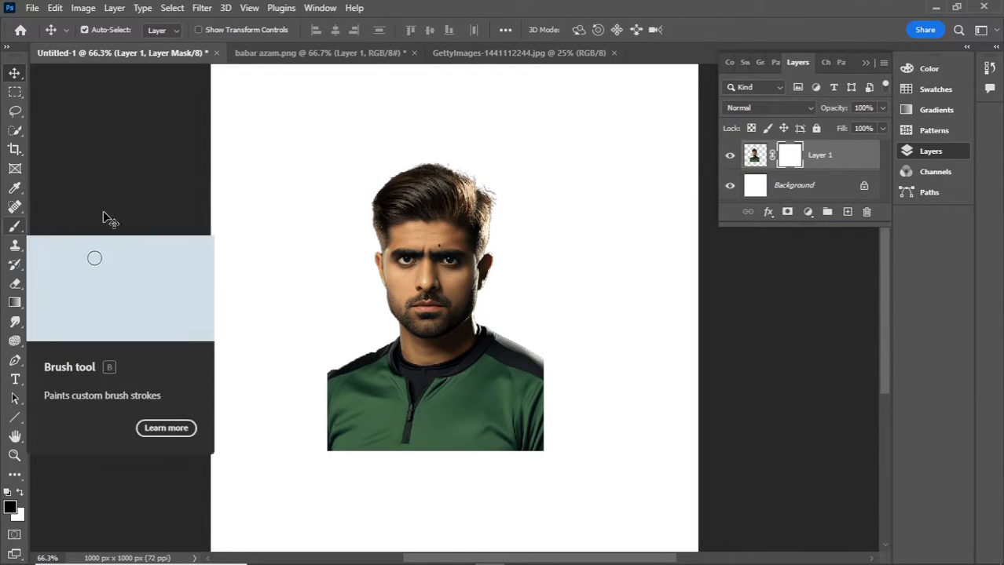
{"action": "left_click", "coordinate": [15, 228]}
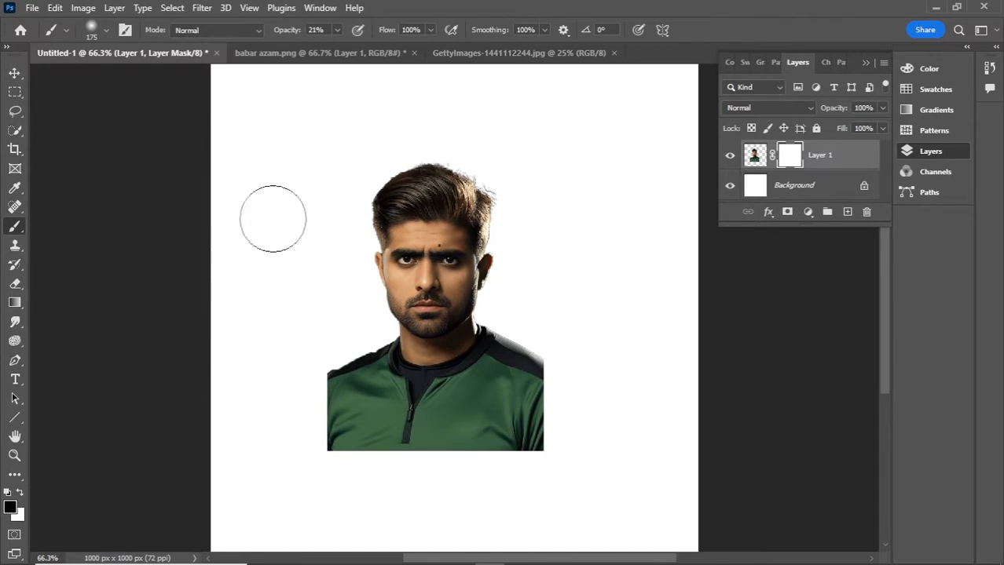
{"action": "left_click", "coordinate": [337, 31]}
{"action": "right_click", "coordinate": [592, 162]}
{"action": "left_click", "coordinate": [606, 178]}
{"action": "mouse_move", "coordinate": [579, 436]}
{"action": "left_mouse_down"}
{"action": "mouse_move", "coordinate": [535, 433]}
{"action": "mouse_move", "coordinate": [512, 455]}
{"action": "mouse_move", "coordinate": [426, 463]}
{"action": "mouse_move", "coordinate": [342, 449]}
{"action": "mouse_move", "coordinate": [323, 435]}
{"action": "mouse_move", "coordinate": [352, 442]}
{"action": "mouse_move", "coordinate": [323, 402]}
{"action": "left_mouse_up"}
Step: Set the brush opacity to 75% and fade out the remaining lower corners and bottom edge of the shirt on the mask
{"action": "left_click", "coordinate": [338, 31]}
{"action": "left_click_drag", "start_coordinate": [338, 45], "coordinate": [321, 47]}
{"action": "mouse_move", "coordinate": [317, 374]}
{"action": "left_mouse_down"}
{"action": "mouse_move", "coordinate": [324, 408]}
{"action": "mouse_move", "coordinate": [385, 448]}
{"action": "left_mouse_up"}
{"action": "mouse_move", "coordinate": [531, 473]}
{"action": "left_mouse_down"}
{"action": "mouse_move", "coordinate": [540, 404]}
{"action": "mouse_move", "coordinate": [557, 375]}
{"action": "mouse_move", "coordinate": [478, 425]}
{"action": "mouse_move", "coordinate": [389, 429]}
{"action": "mouse_move", "coordinate": [495, 428]}
{"action": "mouse_move", "coordinate": [513, 446]}
{"action": "left_mouse_up"}
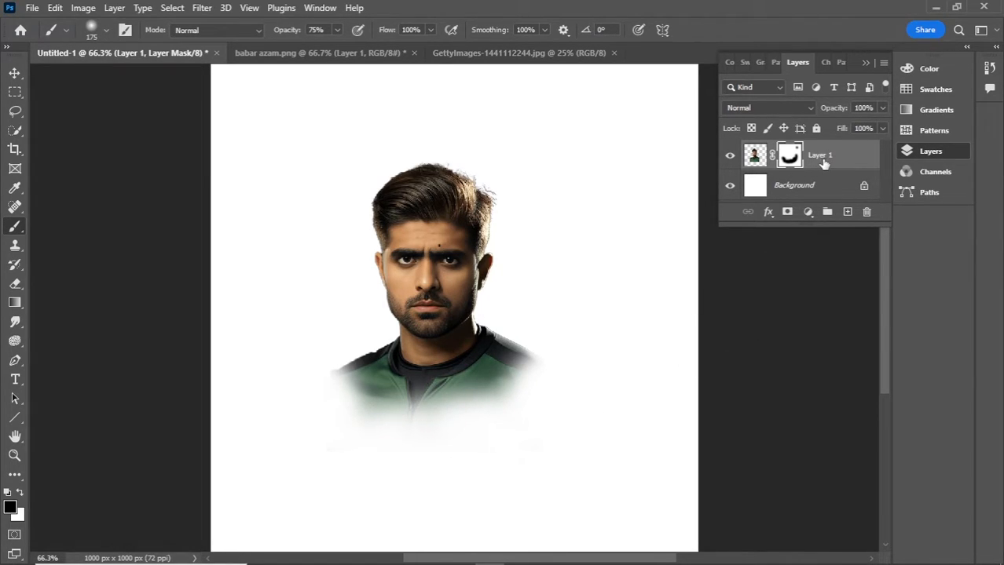
Step: Convert the masked portrait layer to a smart object and set its opacity to 59%
{"action": "right_click", "coordinate": [819, 159]}
{"action": "left_click", "coordinate": [709, 229]}
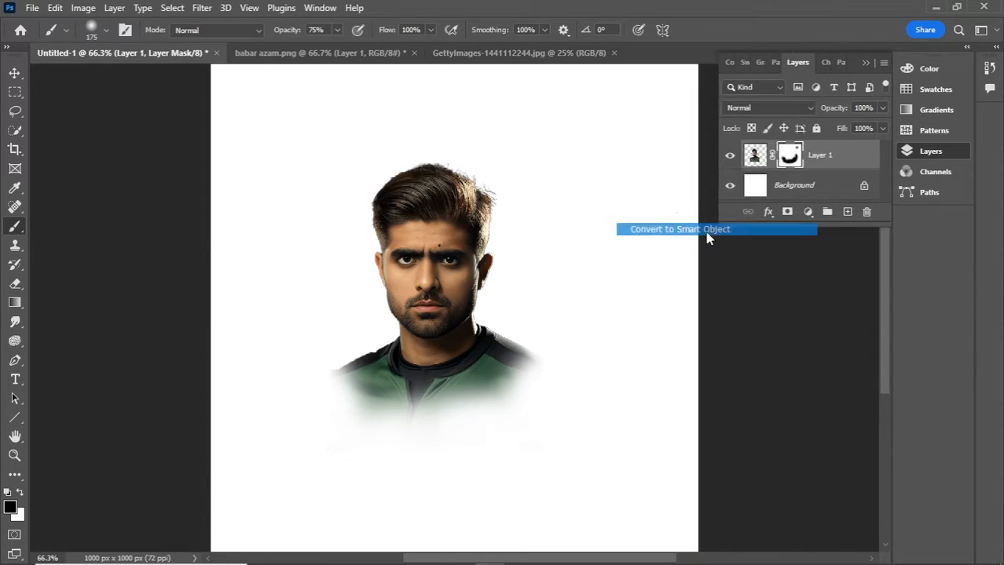
{"action": "left_click", "coordinate": [854, 126]}
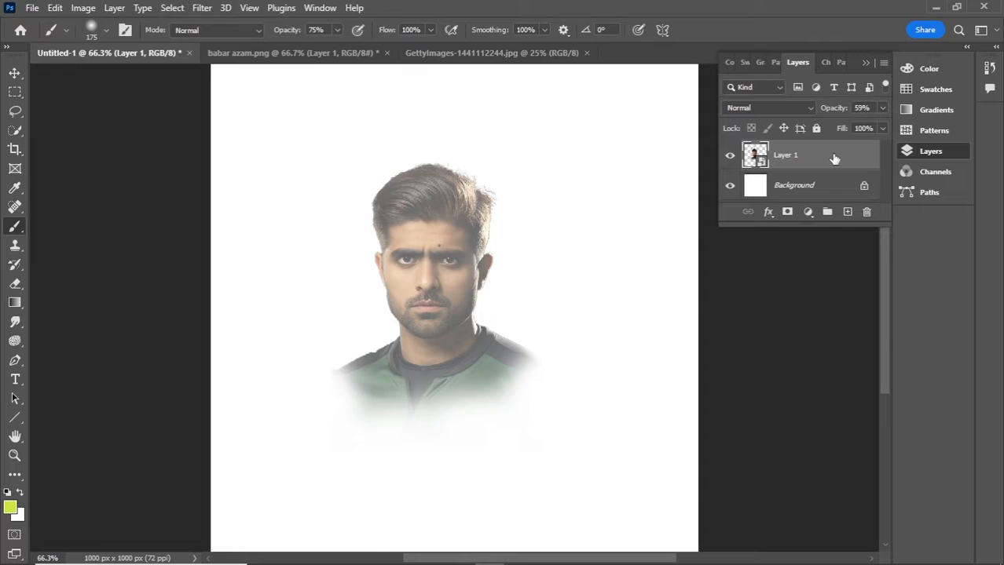
Step: Add a Black & White adjustment layer with the Default preset above the portrait and close its settings
{"action": "left_click", "coordinate": [810, 212]}
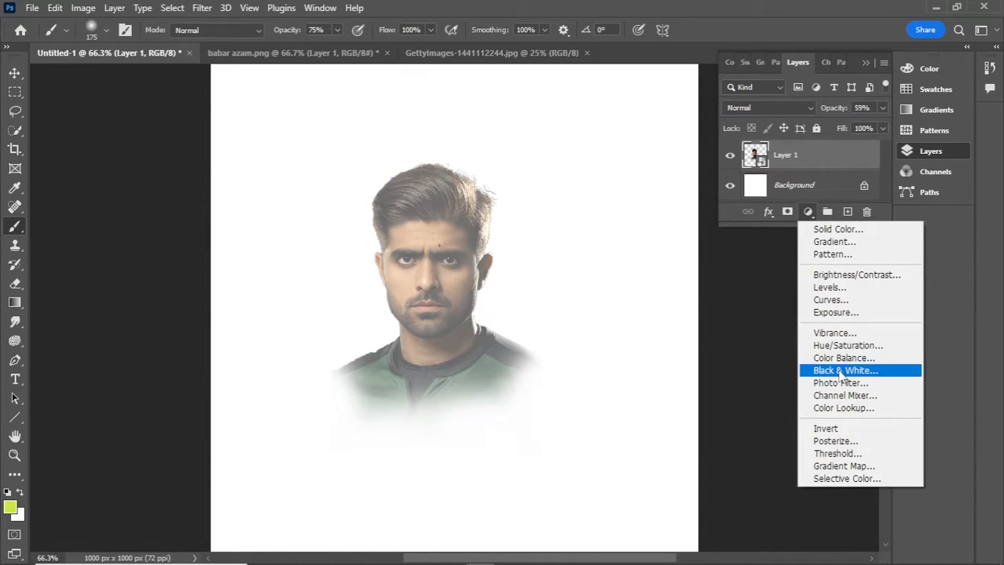
{"action": "left_click", "coordinate": [838, 372]}
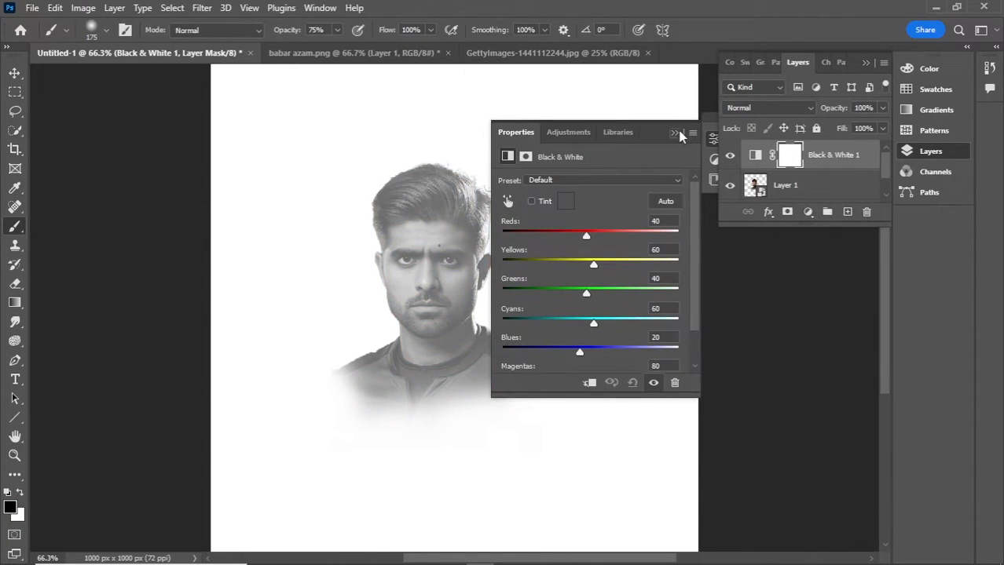
{"action": "left_click", "coordinate": [674, 133]}
{"action": "left_click", "coordinate": [914, 155]}
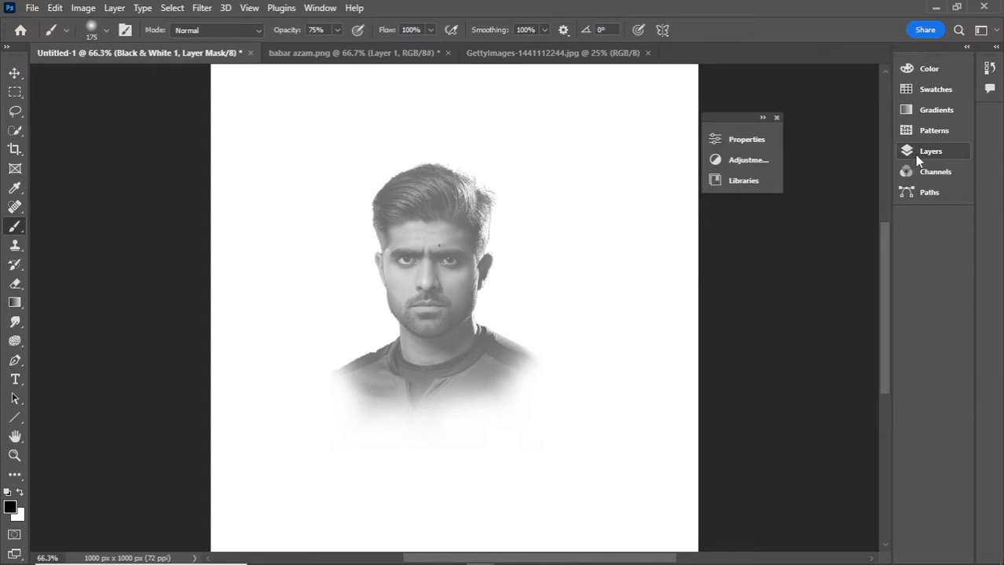
{"action": "left_click", "coordinate": [774, 119]}
Step: Select the batsman's body in GettyImages-1441112244.jpg with the Quick Selection tool
{"action": "left_click", "coordinate": [532, 58]}
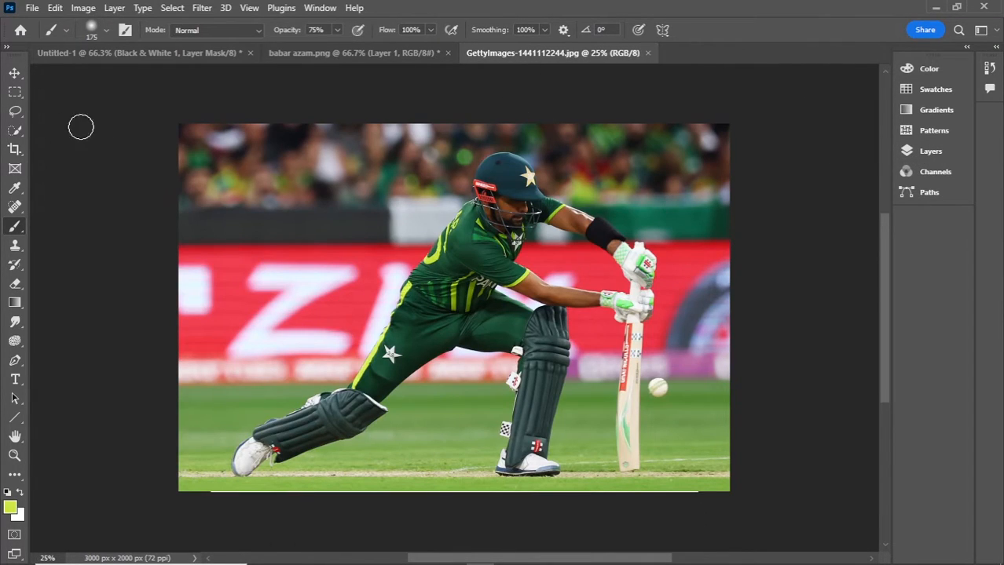
{"action": "right_click", "coordinate": [15, 131]}
{"action": "left_click", "coordinate": [79, 145]}
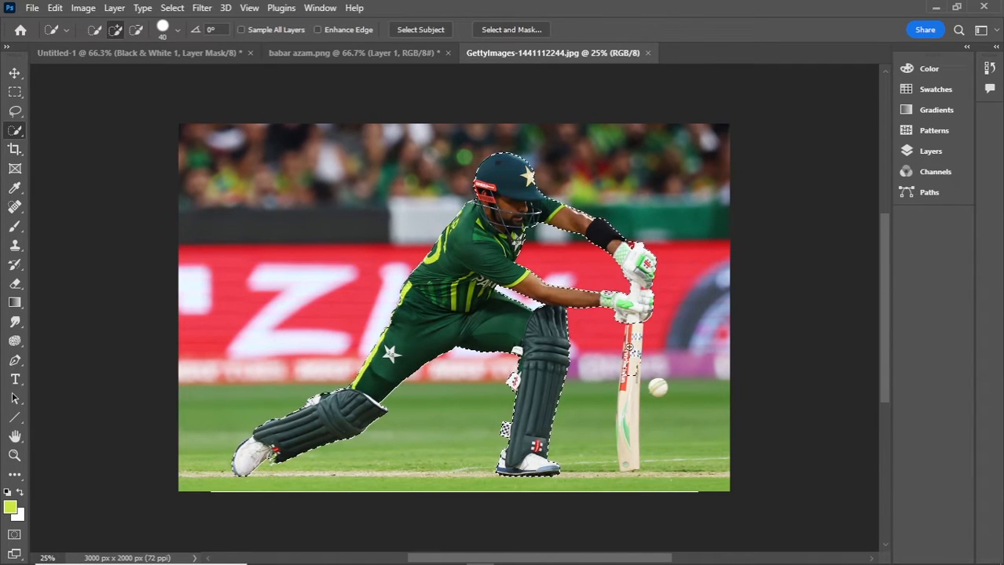
Step: Extend the batsman selection to cover the whole bat down to its tip and refine it along the bat's edge
{"action": "scroll", "coordinate": [632, 371], "scroll_direction": "up", "scroll_amount": 1}
{"action": "scroll", "coordinate": [632, 375], "scroll_direction": "up", "scroll_amount": 3}
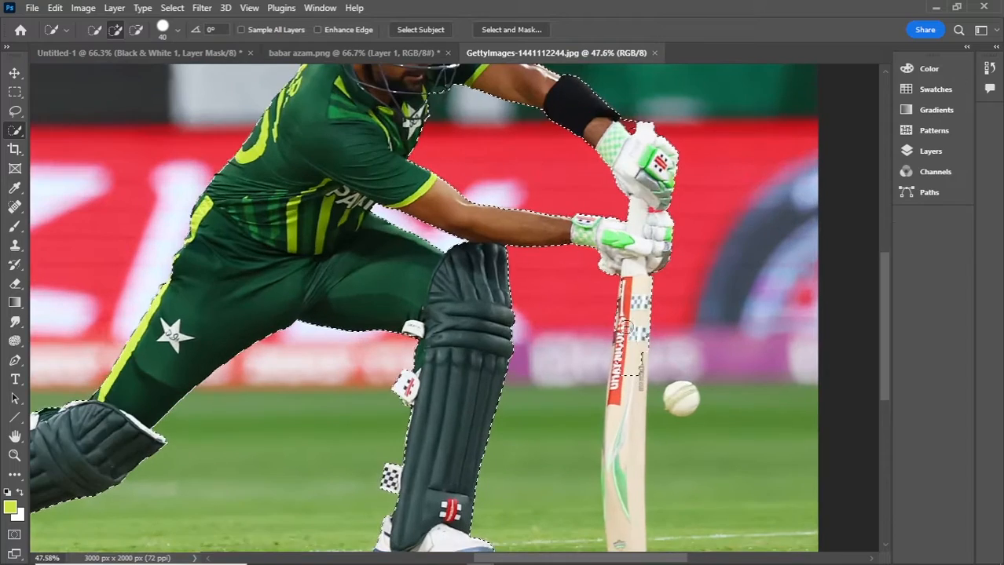
{"action": "left_click", "coordinate": [633, 406]}
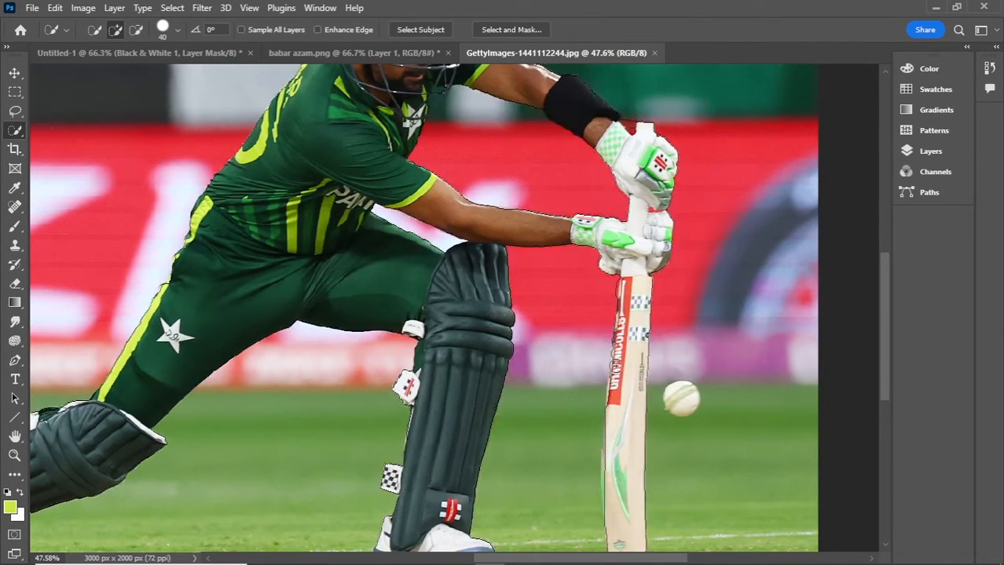
{"action": "scroll", "coordinate": [608, 403], "scroll_direction": "down", "scroll_amount": 2}
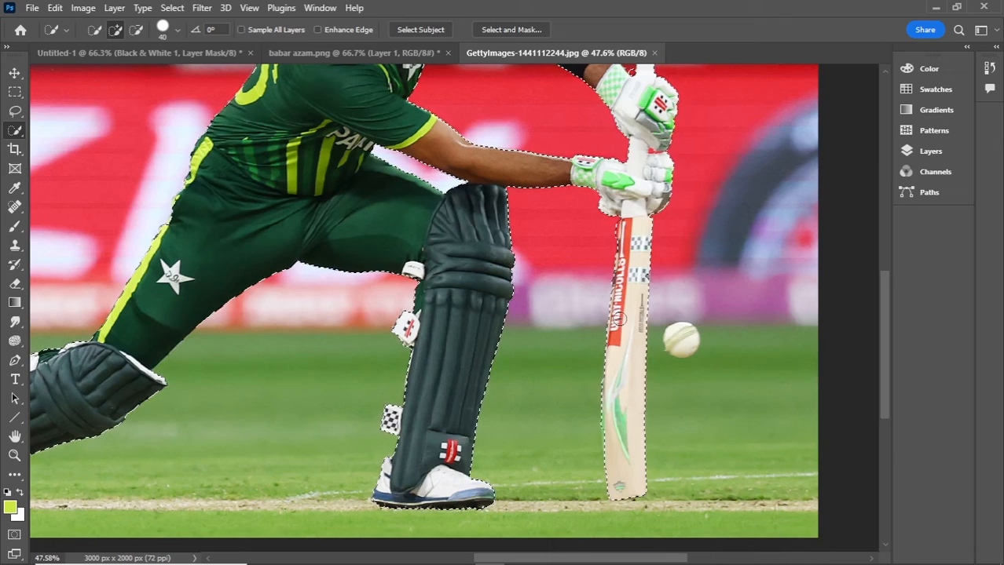
{"action": "key", "text": "alt"}
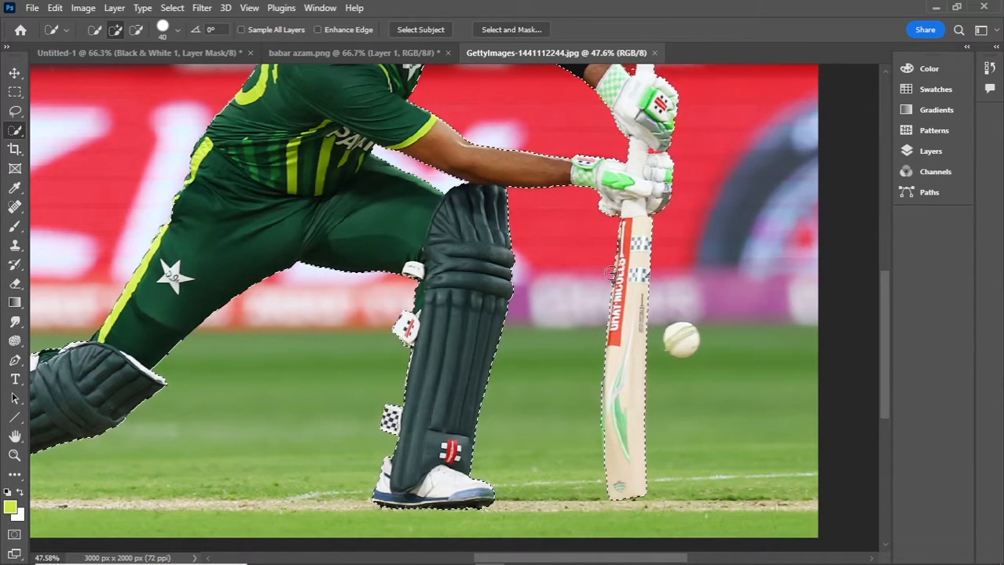
{"action": "scroll", "coordinate": [409, 332], "scroll_direction": "down", "scroll_amount": 1}
{"action": "scroll", "coordinate": [410, 333], "scroll_direction": "left", "scroll_amount": 3}
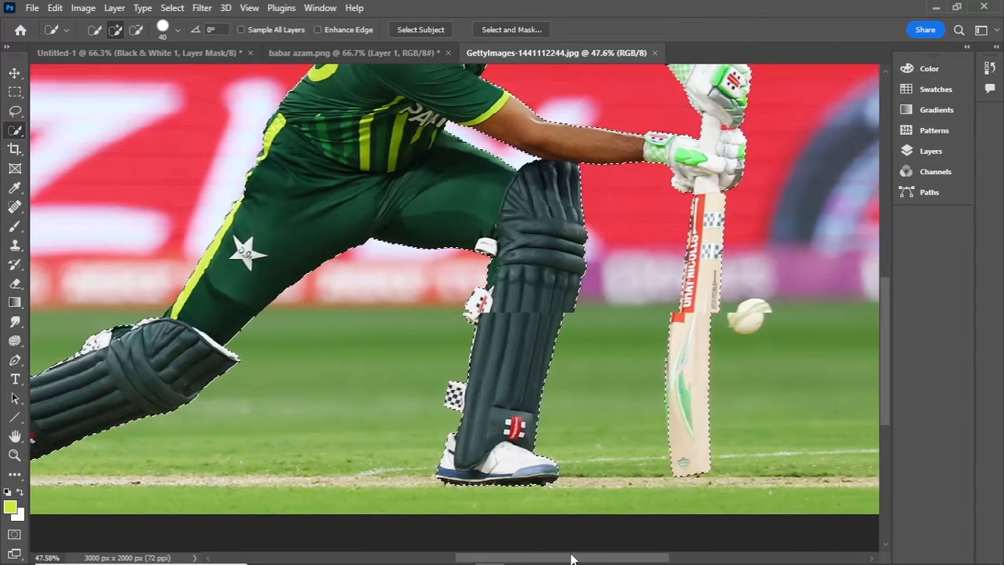
{"action": "scroll", "coordinate": [552, 417], "scroll_direction": "down", "scroll_amount": 1}
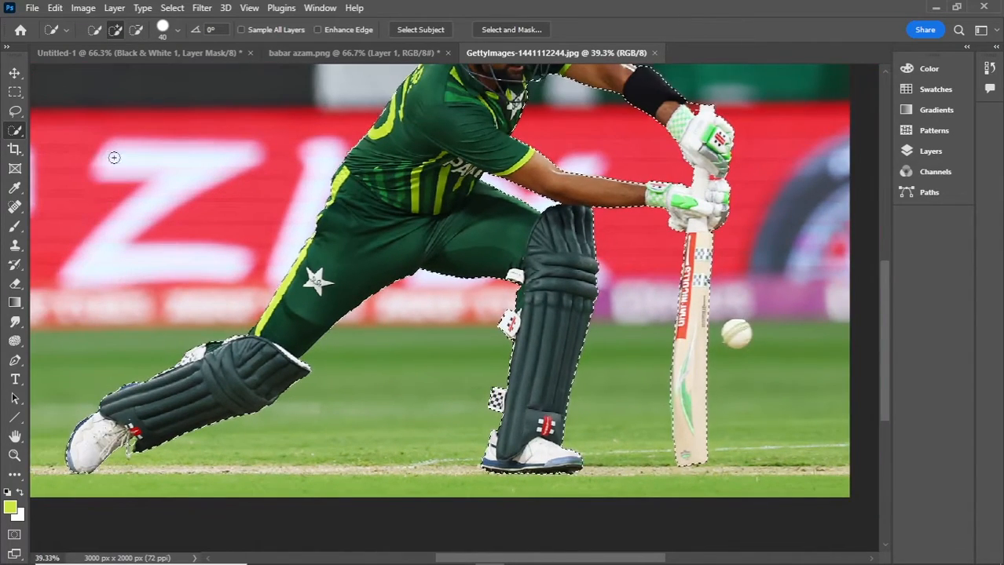
Step: Add the strip of grass beneath the feet and bat to the selection with the Lasso tool in add mode
{"action": "left_click", "coordinate": [15, 110]}
{"action": "left_click", "coordinate": [63, 112]}
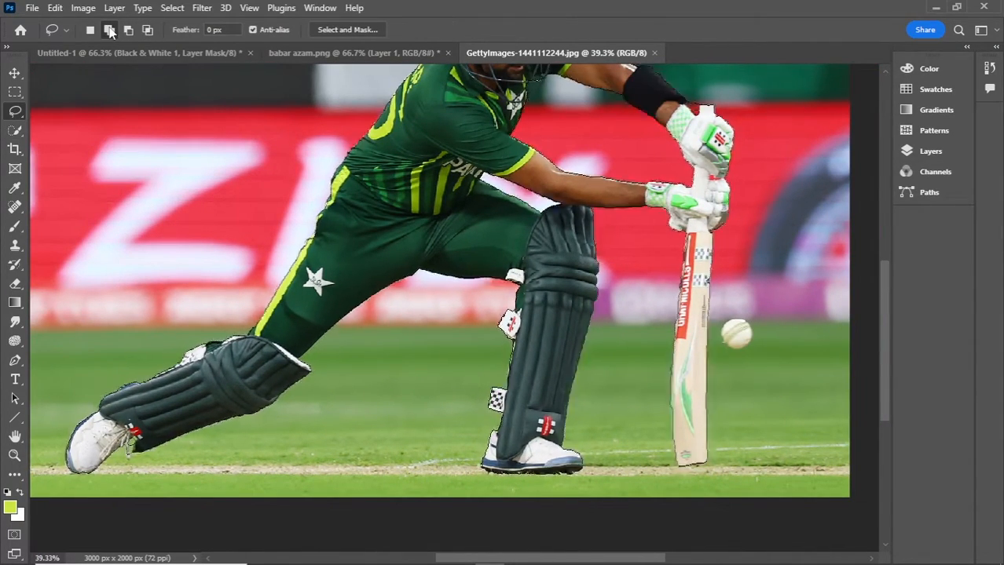
{"action": "scroll", "coordinate": [151, 332], "scroll_direction": "down", "scroll_amount": 1}
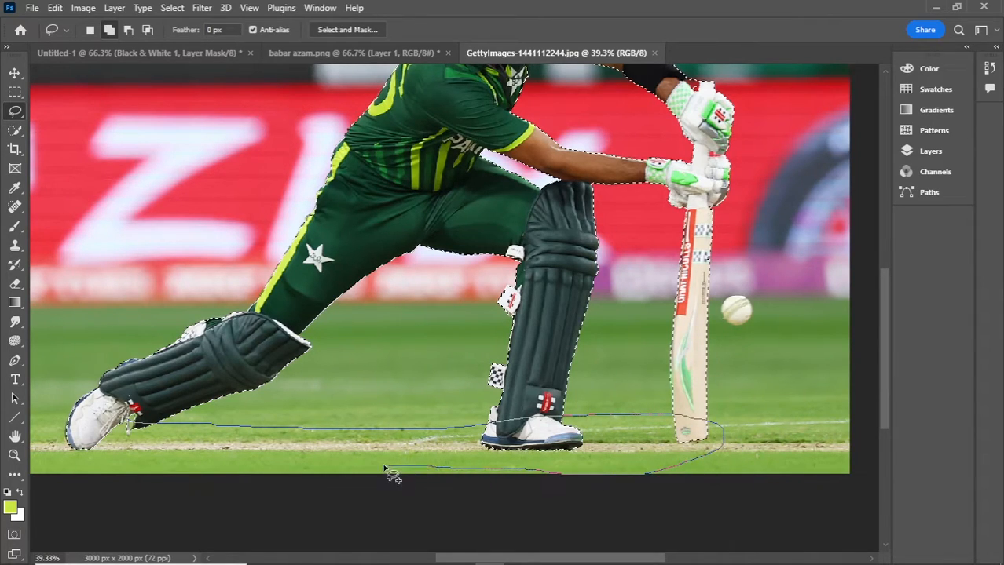
{"action": "left_click_drag", "start_coordinate": [88, 437], "coordinate": [87, 450]}
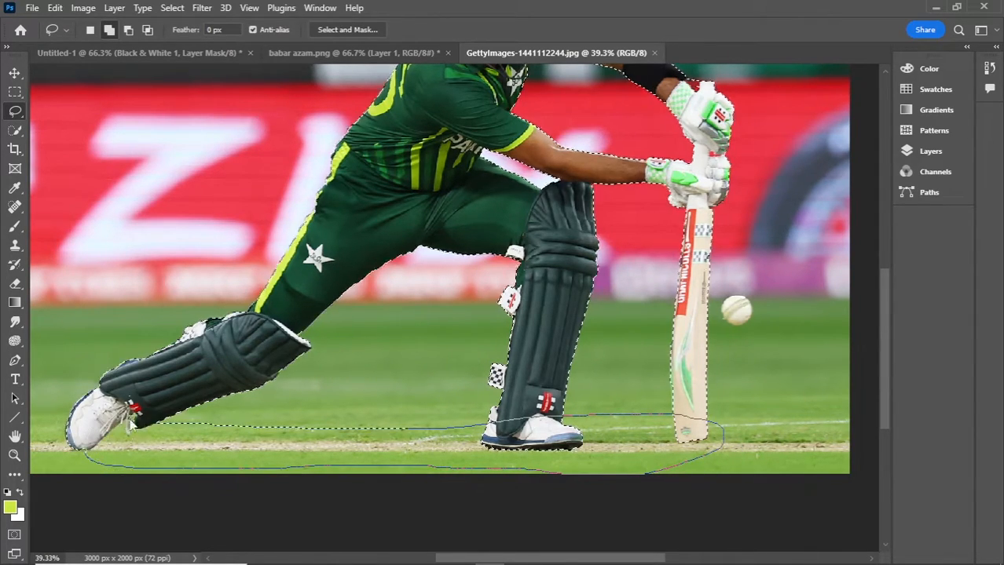
{"action": "key", "text": "ctrl+0"}
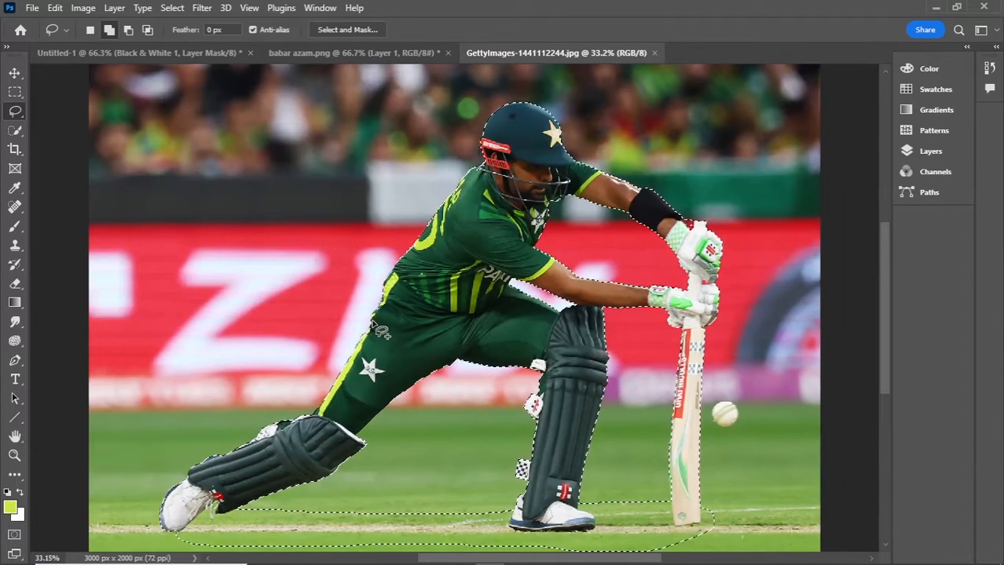
Step: Copy the selected batsman and ground strip to a new layer and check it by briefly hiding the Background layer
{"action": "left_click", "coordinate": [931, 151]}
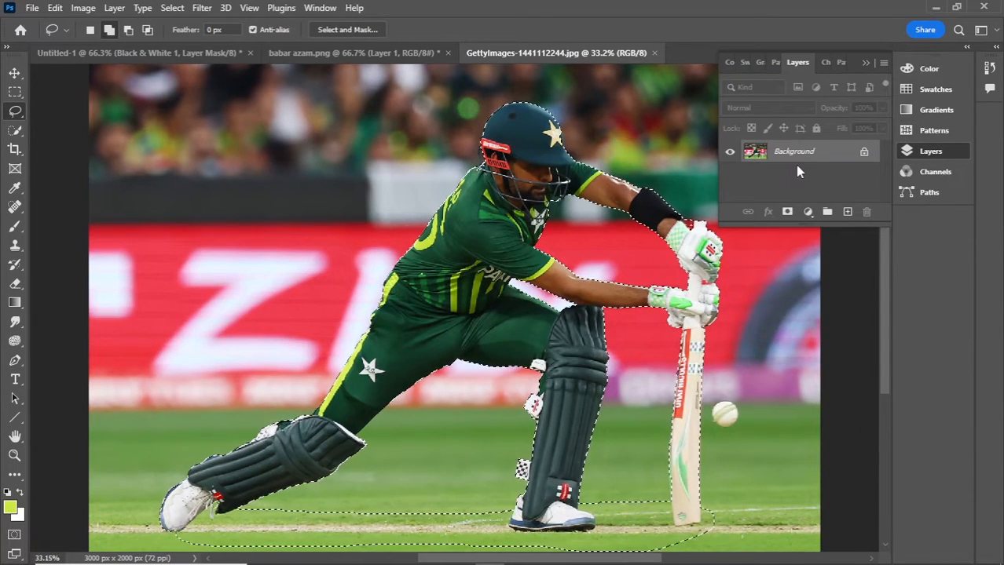
{"action": "key", "text": "ctrl+j"}
{"action": "left_click", "coordinate": [729, 175]}
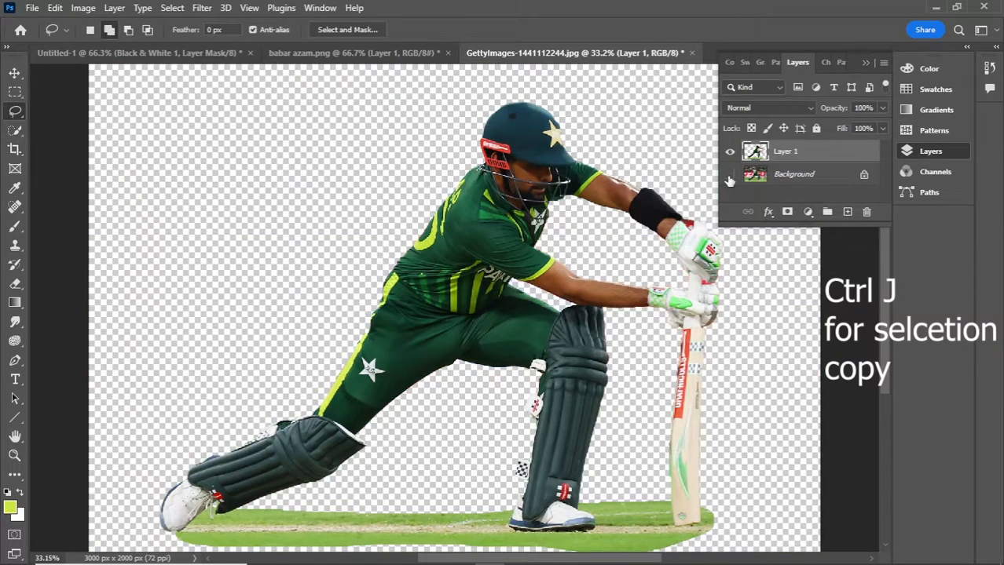
{"action": "left_click", "coordinate": [729, 175]}
Step: Move the batsman cutout into the Untitled-1 document above the Black & White adjustment layer
{"action": "key", "text": "v"}
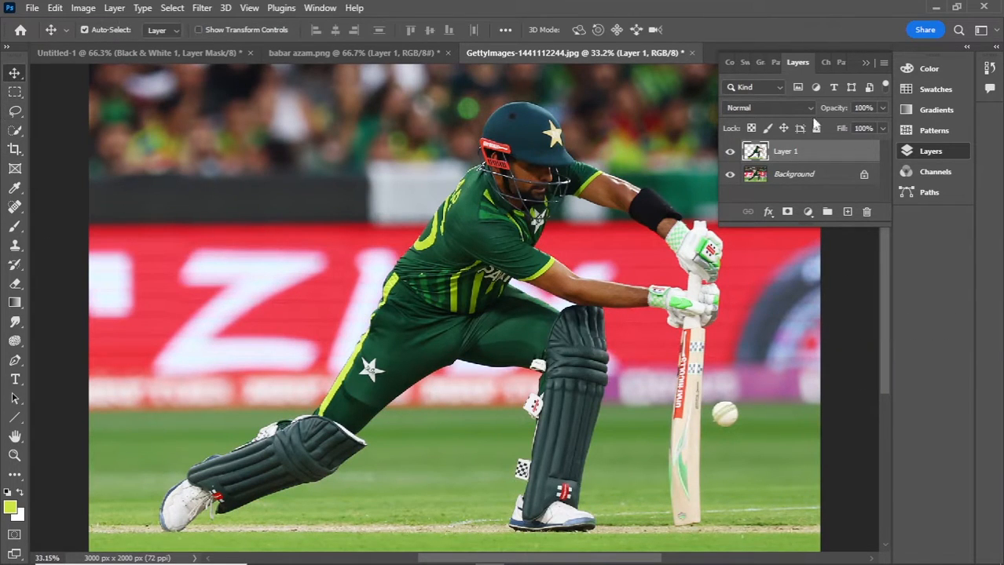
{"action": "left_click_drag", "start_coordinate": [518, 259], "coordinate": [328, 220]}
{"action": "left_click_drag", "start_coordinate": [416, 317], "coordinate": [418, 320]}
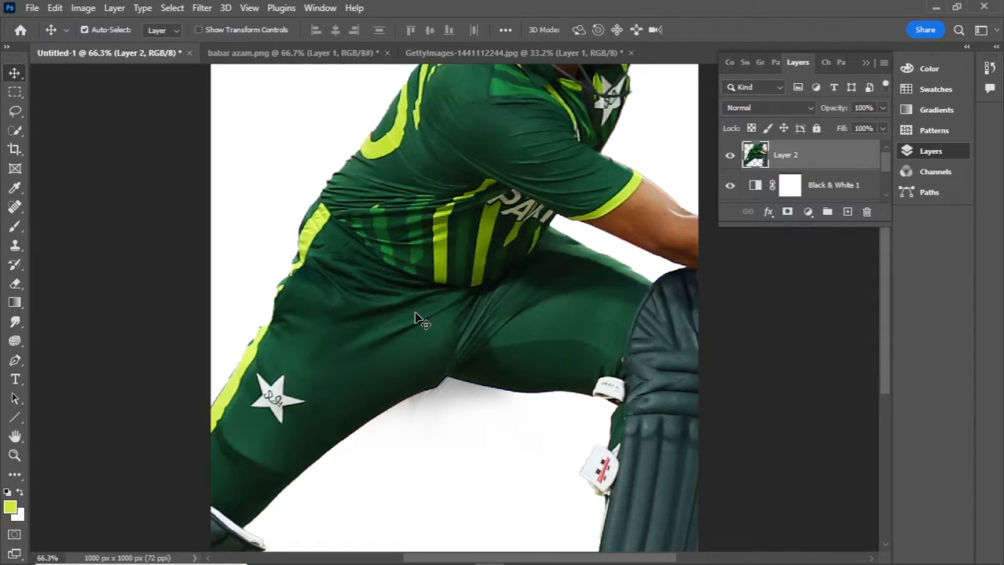
Step: Scale the batsman cutout to about 36.6% and place it against the canvas's right edge, overlapping the portrait
{"action": "key", "text": "ctrl+t"}
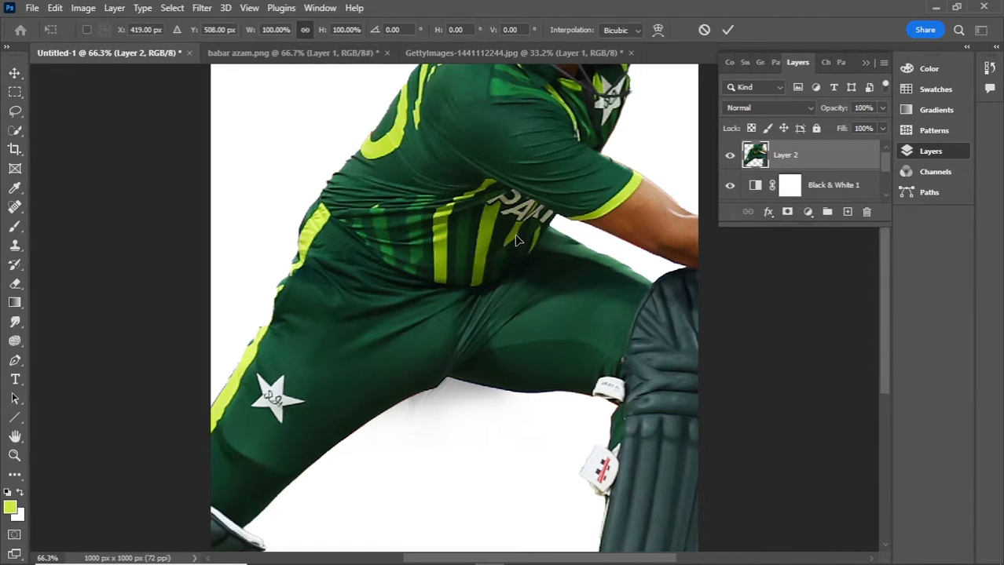
{"action": "left_click_drag", "start_coordinate": [504, 249], "coordinate": [401, 284]}
{"action": "left_click_drag", "start_coordinate": [322, 203], "coordinate": [425, 352]}
{"action": "left_click_drag", "start_coordinate": [326, 400], "coordinate": [579, 238]}
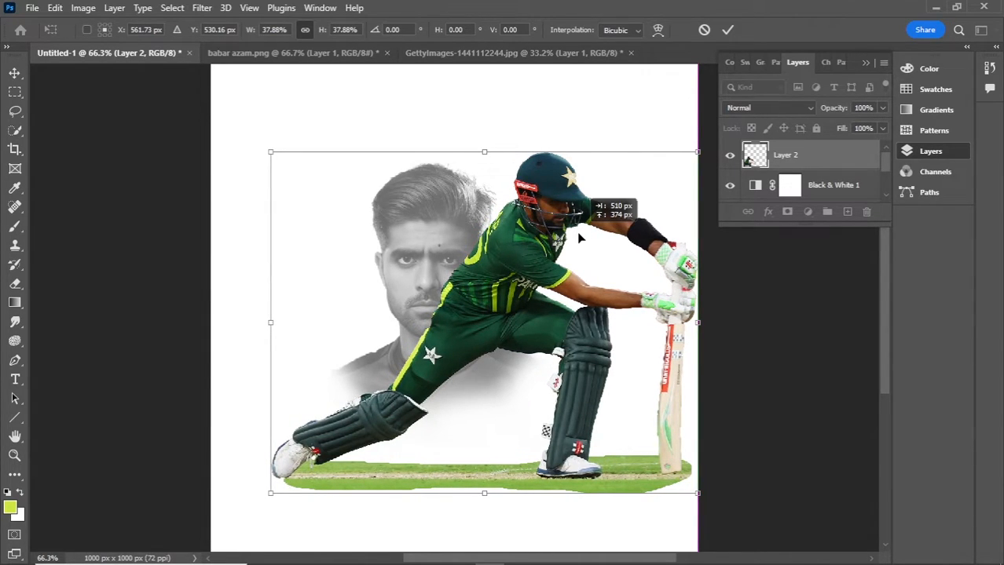
{"action": "left_click_drag", "start_coordinate": [579, 238], "coordinate": [578, 238]}
{"action": "left_click_drag", "start_coordinate": [270, 494], "coordinate": [289, 486]}
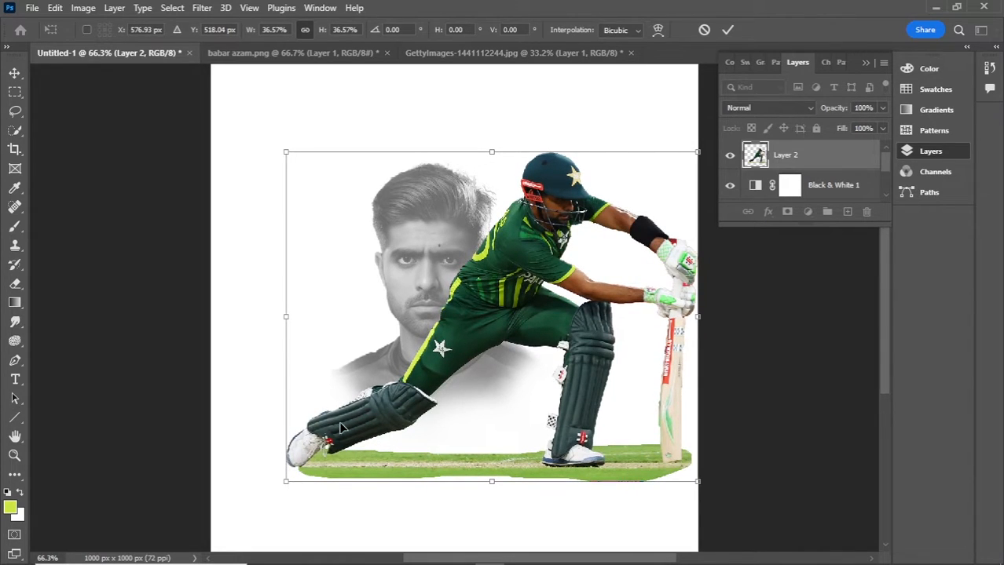
{"action": "left_click", "coordinate": [728, 32]}
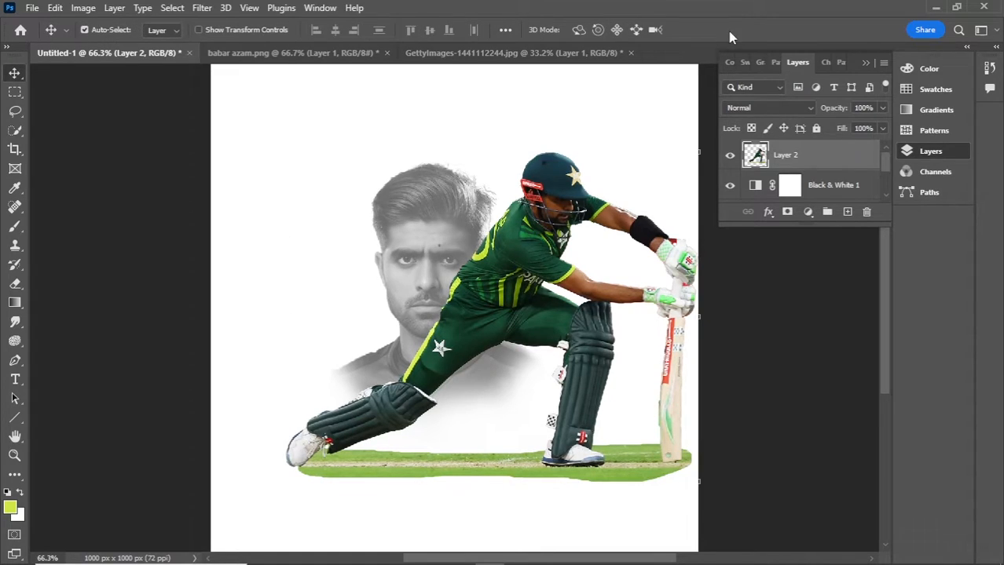
Step: Add a layer mask to the batsman layer and fade the grass strip with a soft black 175 px brush at 23% opacity
{"action": "left_click", "coordinate": [786, 213]}
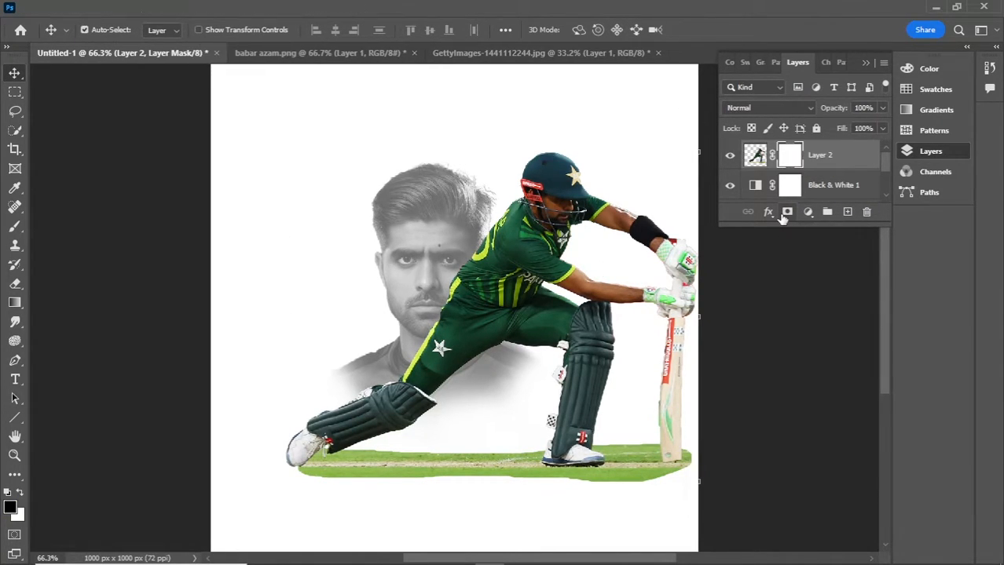
{"action": "left_click", "coordinate": [16, 227]}
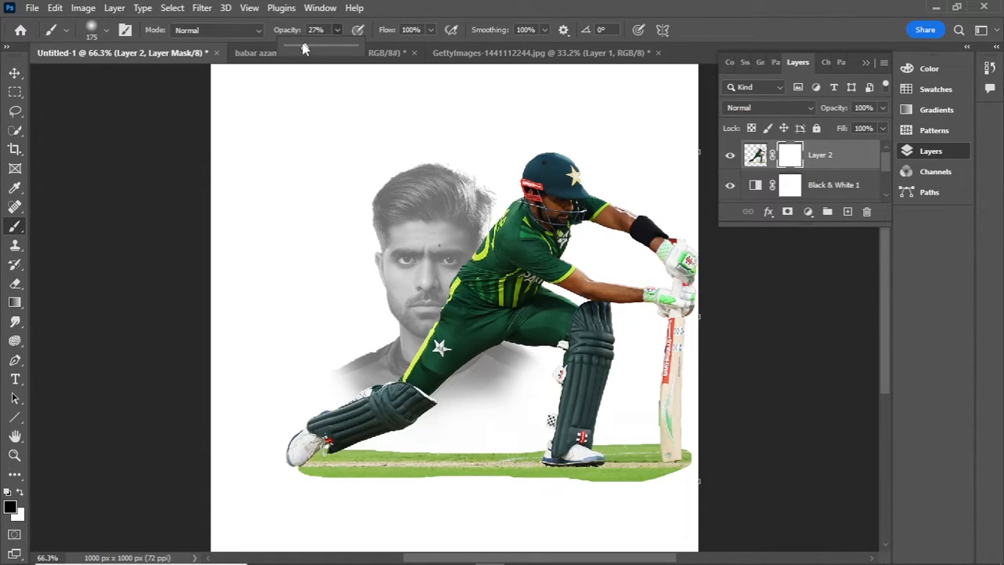
{"action": "right_click", "coordinate": [267, 149]}
{"action": "left_click", "coordinate": [233, 150]}
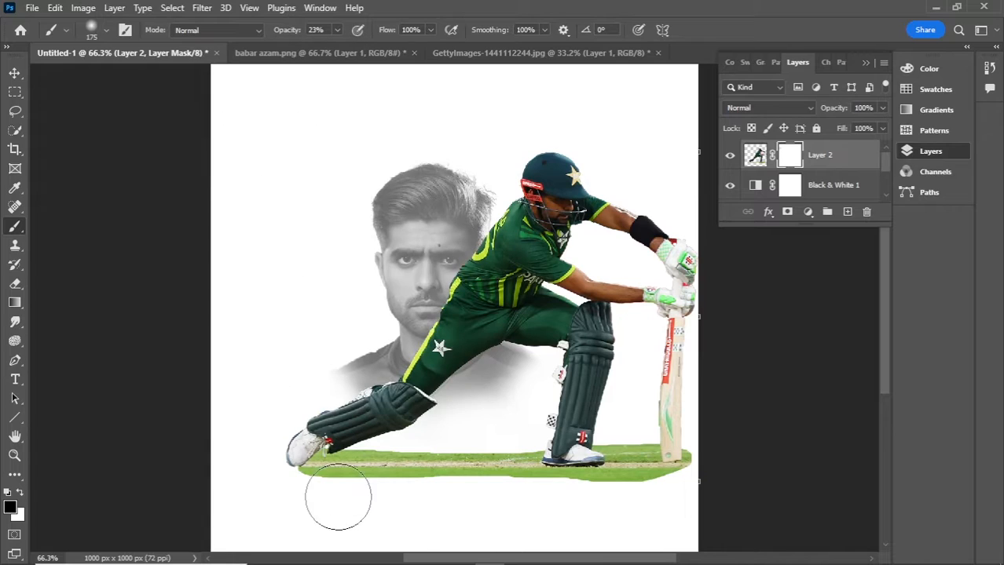
{"action": "mouse_move", "coordinate": [341, 479]}
{"action": "left_mouse_down"}
{"action": "mouse_move", "coordinate": [304, 470]}
{"action": "mouse_move", "coordinate": [354, 484]}
{"action": "mouse_move", "coordinate": [583, 486]}
{"action": "mouse_move", "coordinate": [656, 478]}
{"action": "mouse_move", "coordinate": [673, 462]}
{"action": "mouse_move", "coordinate": [425, 453]}
{"action": "mouse_move", "coordinate": [355, 467]}
{"action": "mouse_move", "coordinate": [531, 486]}
{"action": "mouse_move", "coordinate": [654, 471]}
{"action": "mouse_move", "coordinate": [677, 455]}
{"action": "mouse_move", "coordinate": [636, 462]}
{"action": "mouse_move", "coordinate": [669, 456]}
{"action": "mouse_move", "coordinate": [555, 505]}
{"action": "left_mouse_up"}
{"action": "left_click_drag", "start_coordinate": [495, 476], "coordinate": [521, 457]}
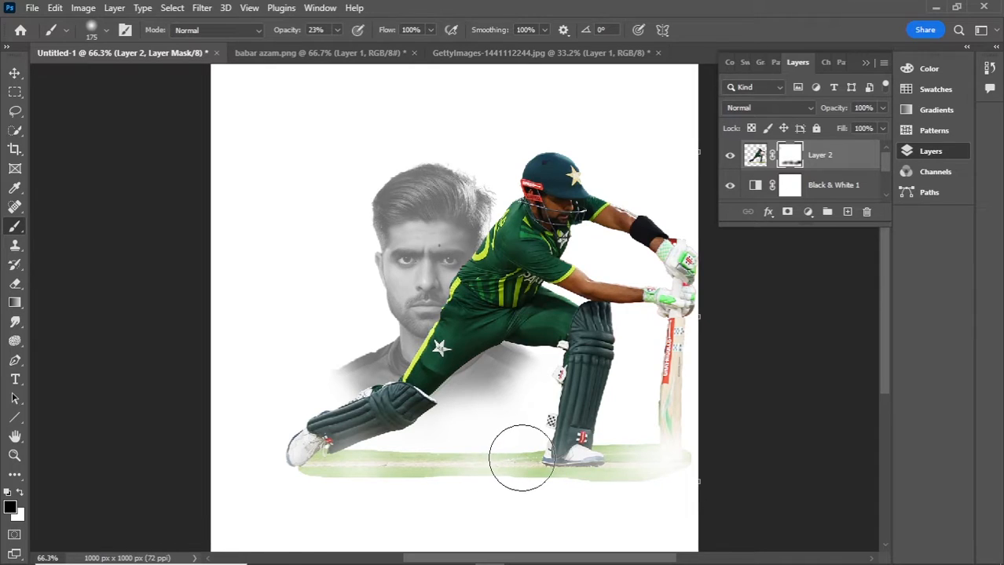
{"action": "mouse_move", "coordinate": [356, 470]}
{"action": "left_mouse_down"}
{"action": "mouse_move", "coordinate": [313, 465]}
{"action": "mouse_move", "coordinate": [429, 467]}
{"action": "left_mouse_up"}
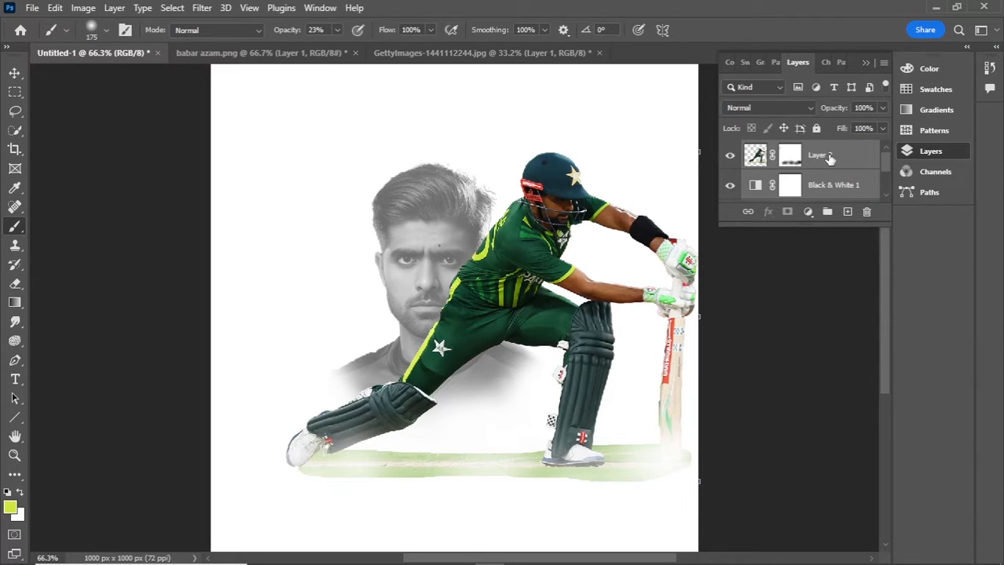
Step: With the batsman layer active, set the Type tool's text colour to green #92bd1e
{"action": "left_click", "coordinate": [829, 160]}
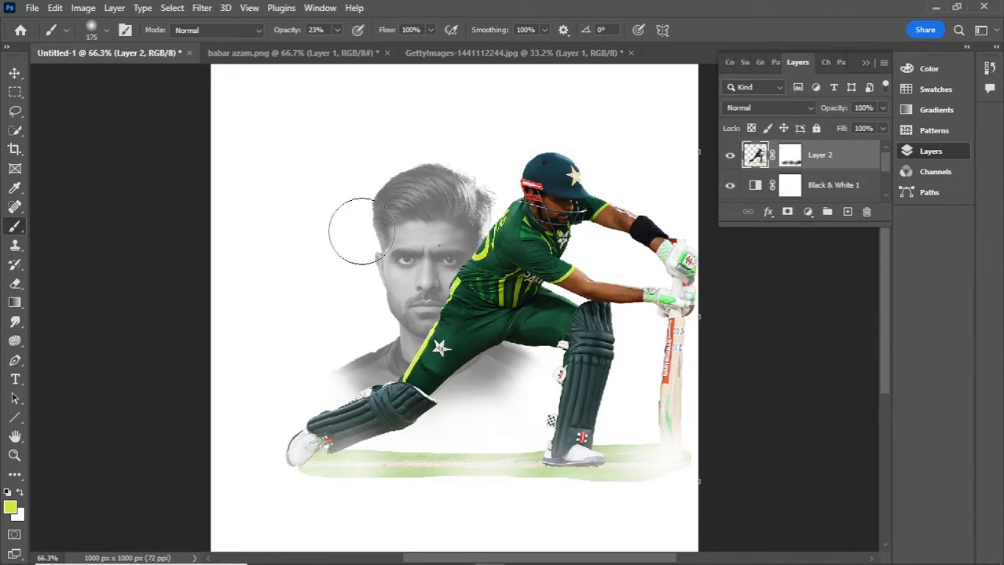
{"action": "left_click", "coordinate": [15, 379]}
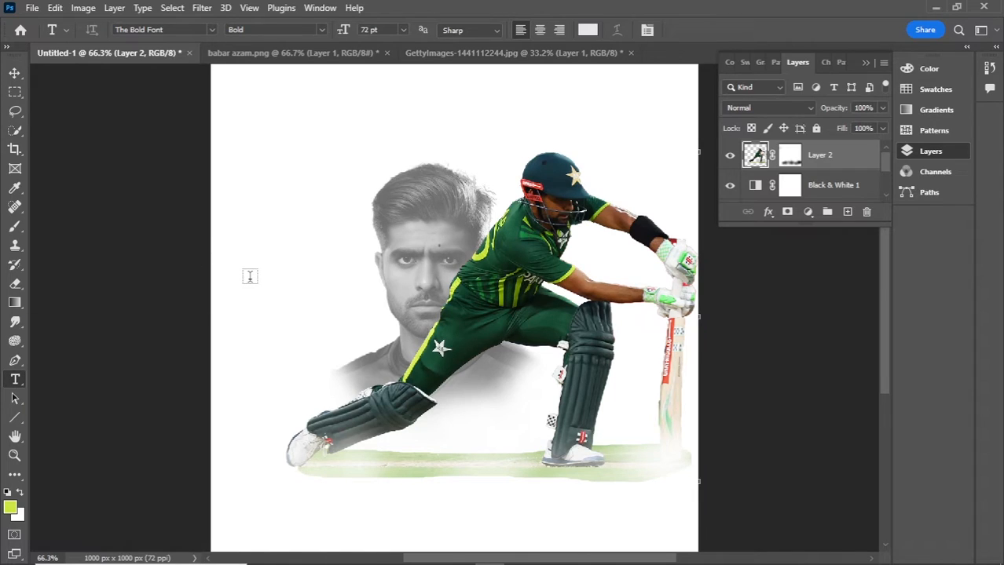
{"action": "left_click", "coordinate": [587, 30]}
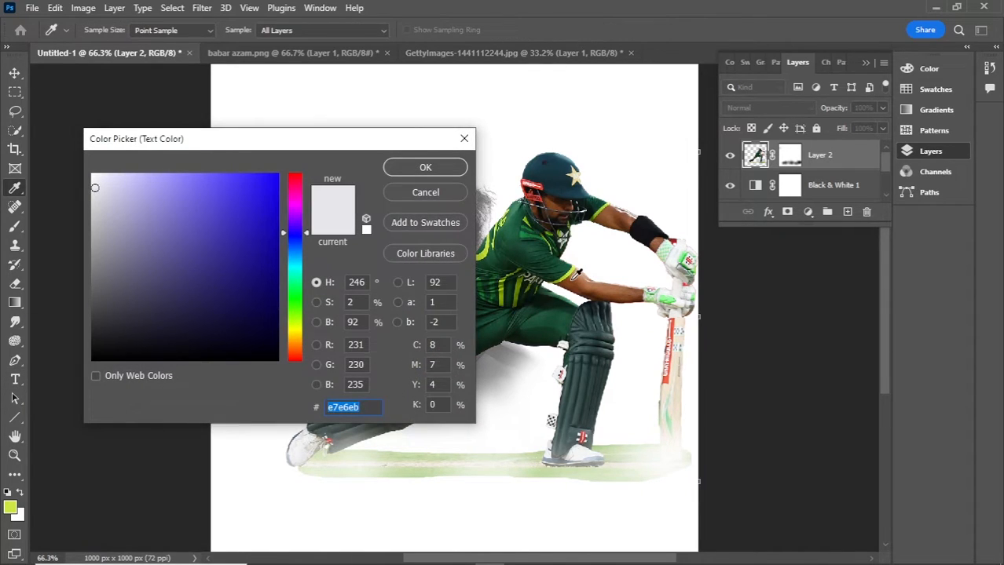
{"action": "left_click", "coordinate": [581, 229]}
{"action": "left_click", "coordinate": [294, 322]}
{"action": "left_click", "coordinate": [249, 222]}
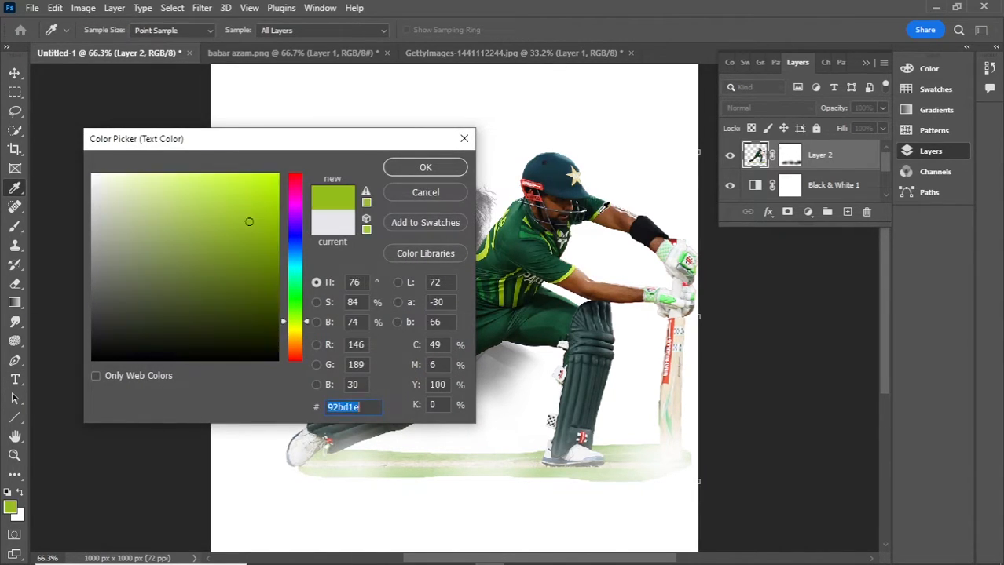
{"action": "left_click", "coordinate": [425, 168]}
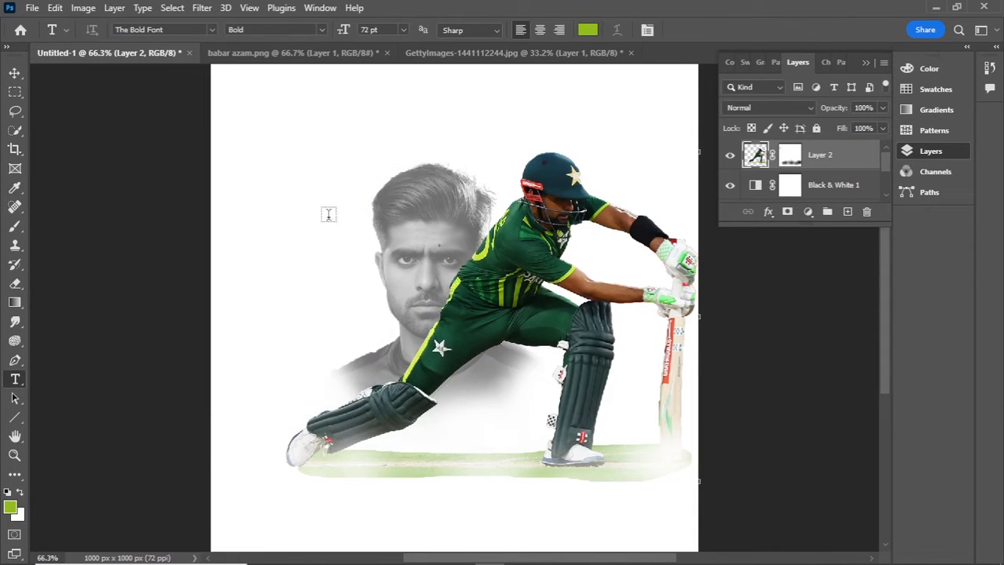
Step: Add the text "BABAR" in Arial Bold, 72 pt, to the left of the portrait's forehead
{"action": "left_click", "coordinate": [249, 246]}
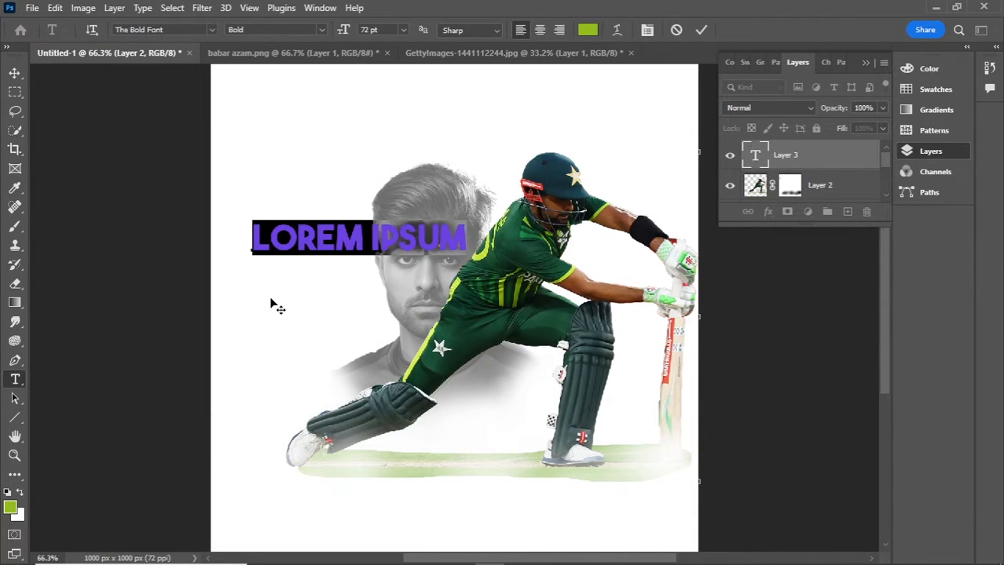
{"action": "left_click", "coordinate": [212, 30]}
{"action": "left_click", "coordinate": [188, 70]}
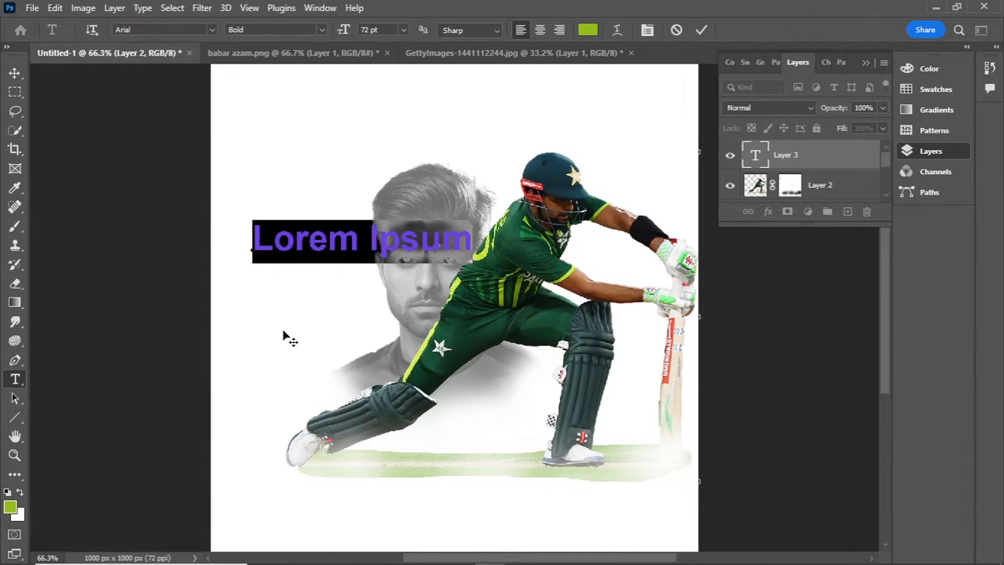
{"action": "type", "text": "BABAR"}
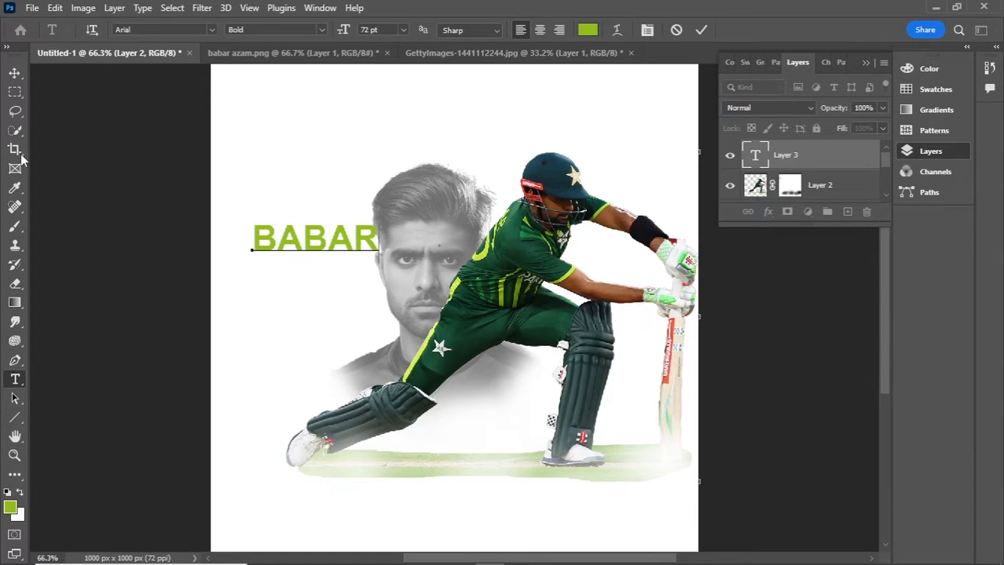
{"action": "left_click", "coordinate": [15, 73]}
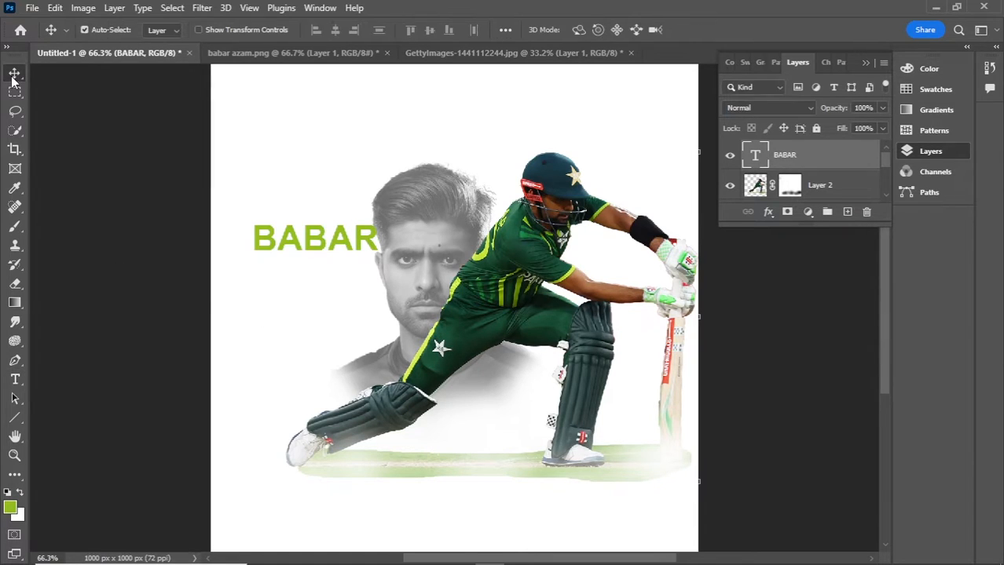
Step: Set the tracking of the "BABAR" text to -50
{"action": "left_click", "coordinate": [17, 380]}
{"action": "double_click", "coordinate": [300, 238]}
{"action": "key", "text": "ctrl+t"}
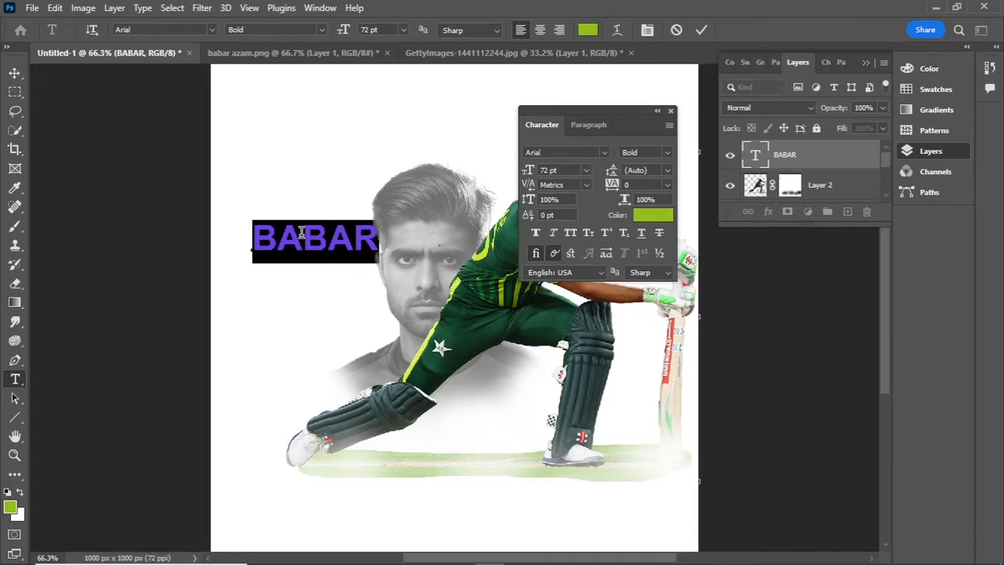
{"action": "left_click", "coordinate": [665, 185]}
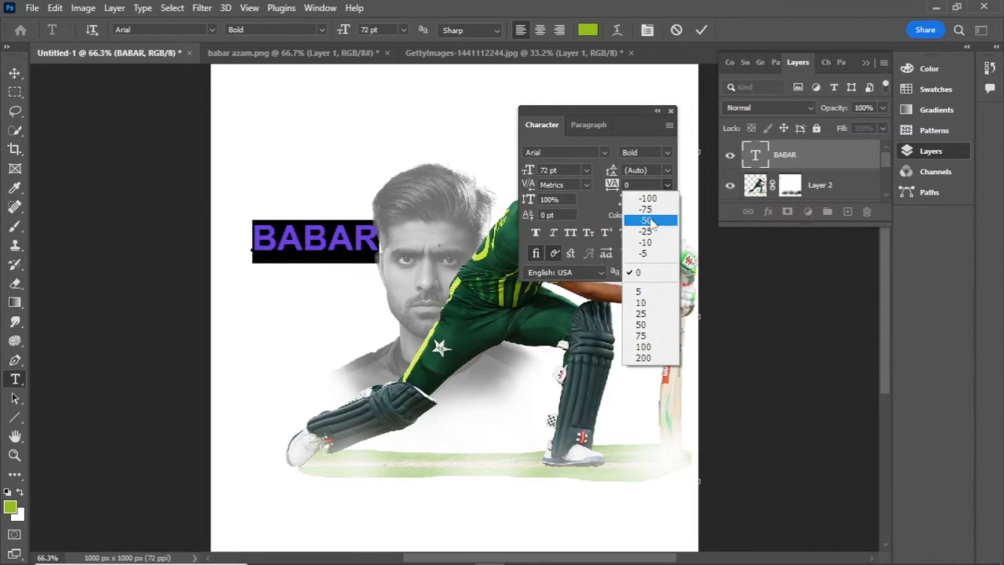
{"action": "left_click", "coordinate": [646, 221]}
{"action": "left_click", "coordinate": [669, 111]}
{"action": "left_click", "coordinate": [700, 30]}
{"action": "key", "text": "v"}
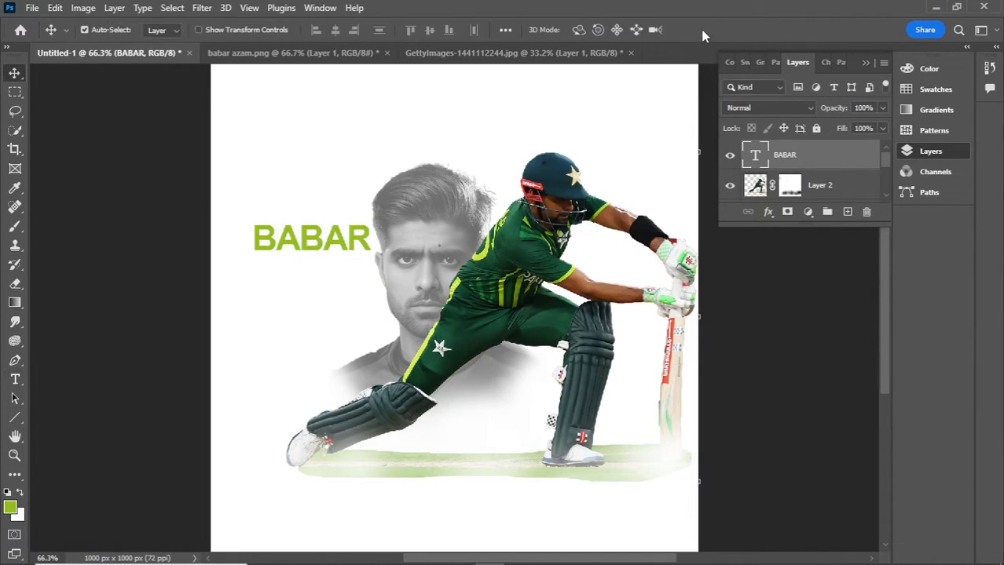
Step: Add a separate text layer reading "56" below the "BABAR" text
{"action": "left_click", "coordinate": [15, 379]}
{"action": "left_click", "coordinate": [286, 306]}
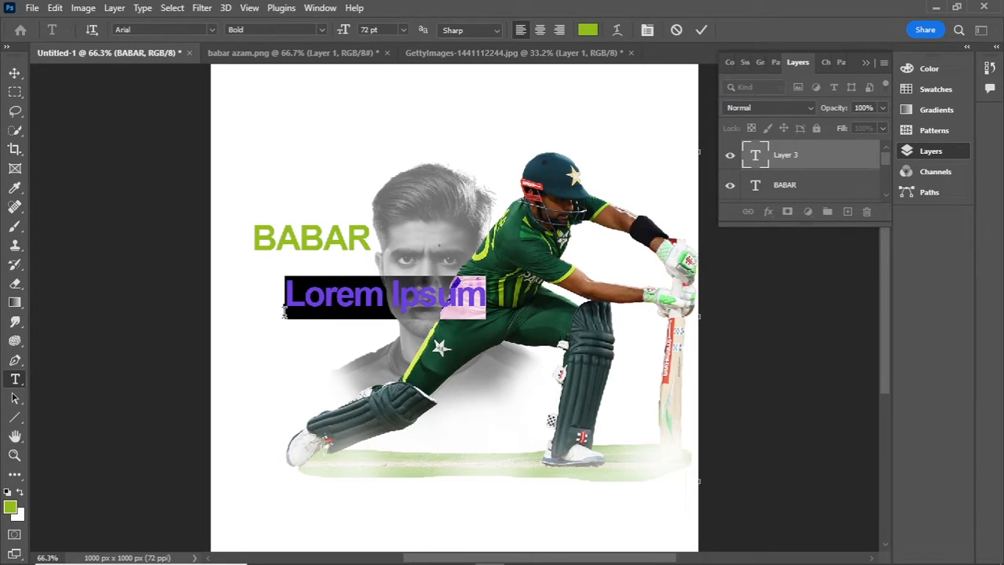
{"action": "type", "text": "56"}
{"action": "key", "text": "ctrl+Return"}
{"action": "key", "text": "v"}
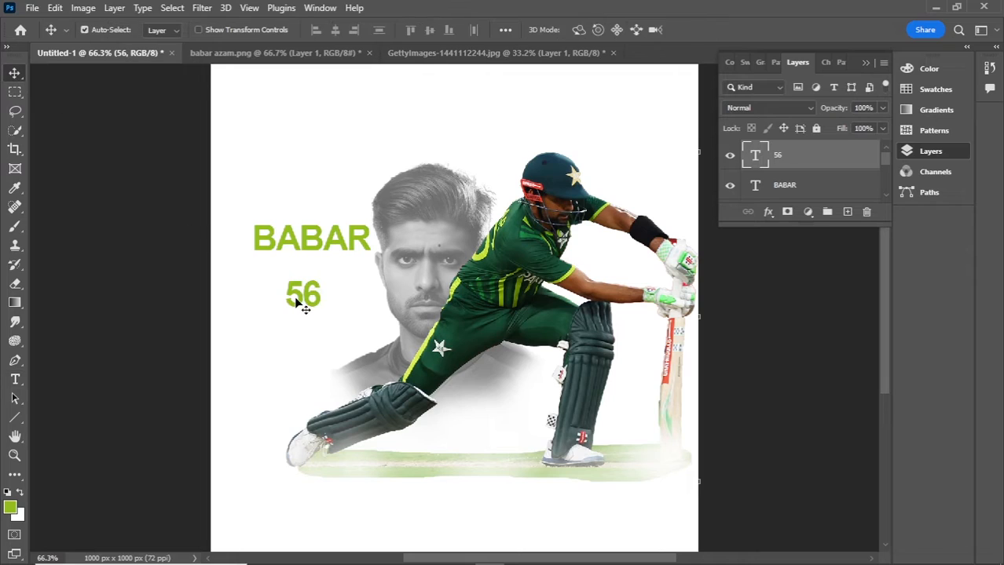
Step: Enlarge the "56" text to about 394% and position it directly beneath "BABAR"
{"action": "key", "text": "ctrl+t"}
{"action": "left_click_drag", "start_coordinate": [303, 269], "coordinate": [303, 143]}
{"action": "left_click_drag", "start_coordinate": [316, 222], "coordinate": [318, 323]}
{"action": "left_click_drag", "start_coordinate": [303, 411], "coordinate": [302, 405]}
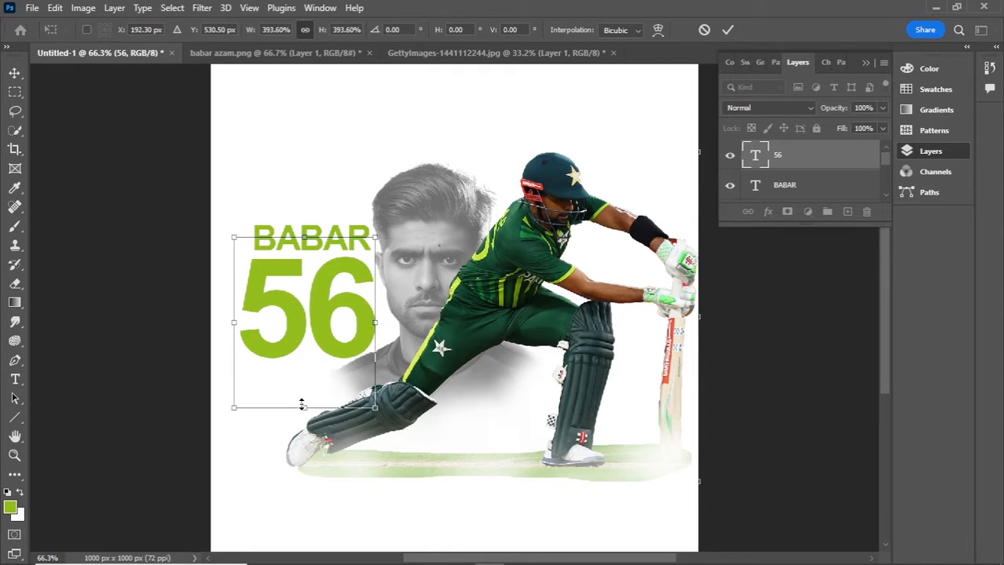
{"action": "left_click", "coordinate": [727, 30]}
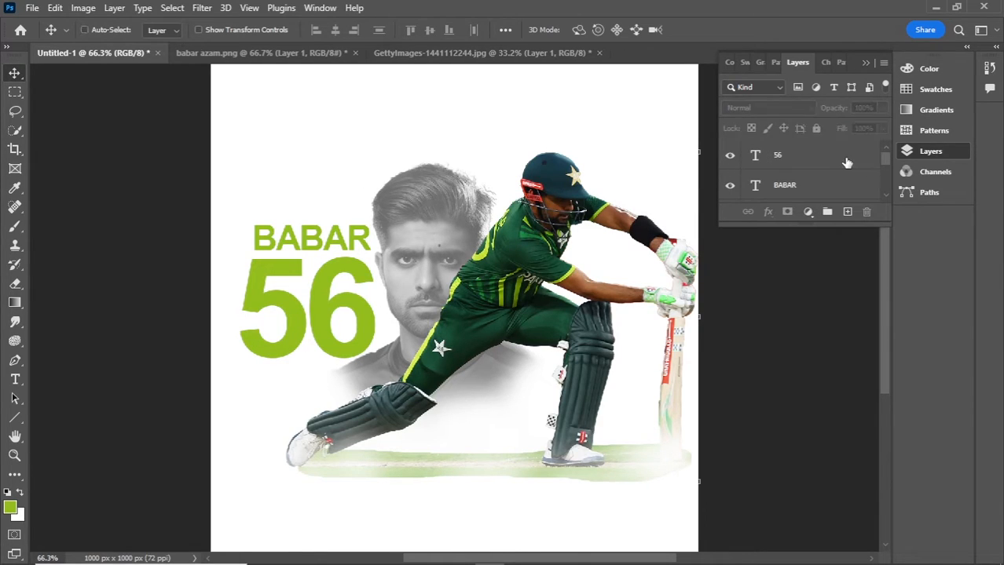
Step: Group all layers above the Background and check the group by briefly hiding it
{"action": "scroll", "coordinate": [832, 181], "scroll_direction": "down", "scroll_amount": 3}
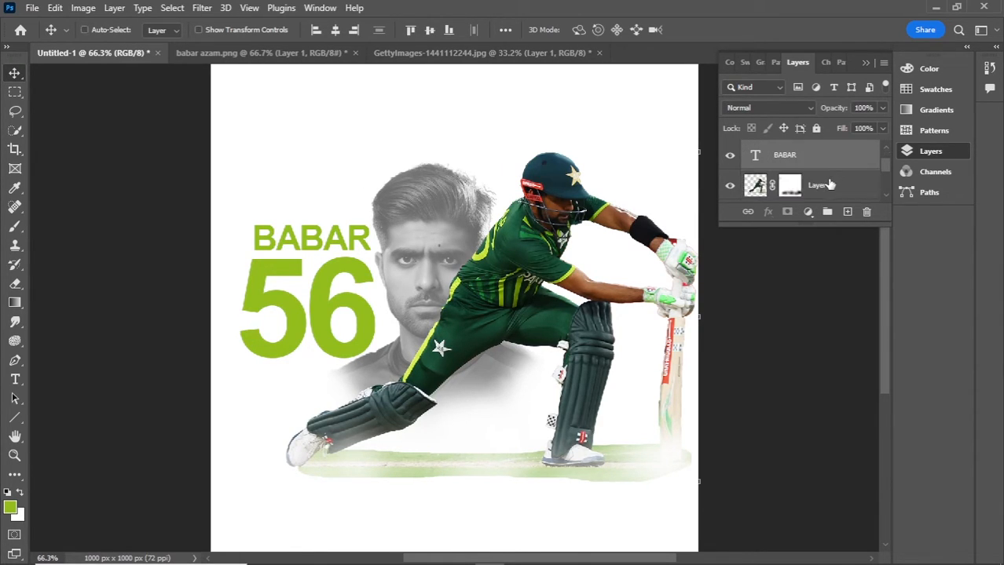
{"action": "scroll", "coordinate": [828, 169], "scroll_direction": "down", "scroll_amount": 1}
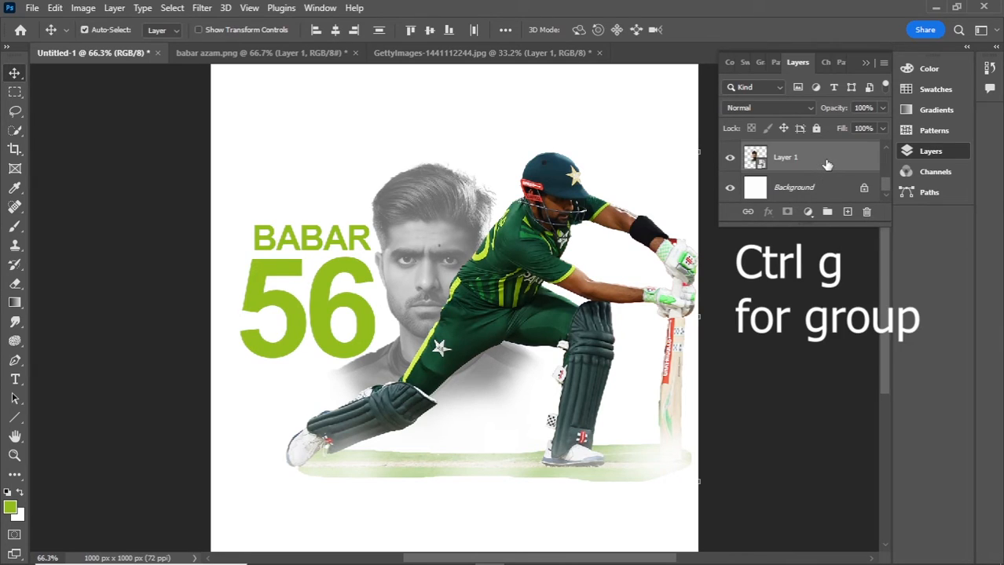
{"action": "key", "text": "ctrl+g"}
{"action": "left_click", "coordinate": [730, 149]}
{"action": "left_click", "coordinate": [729, 149]}
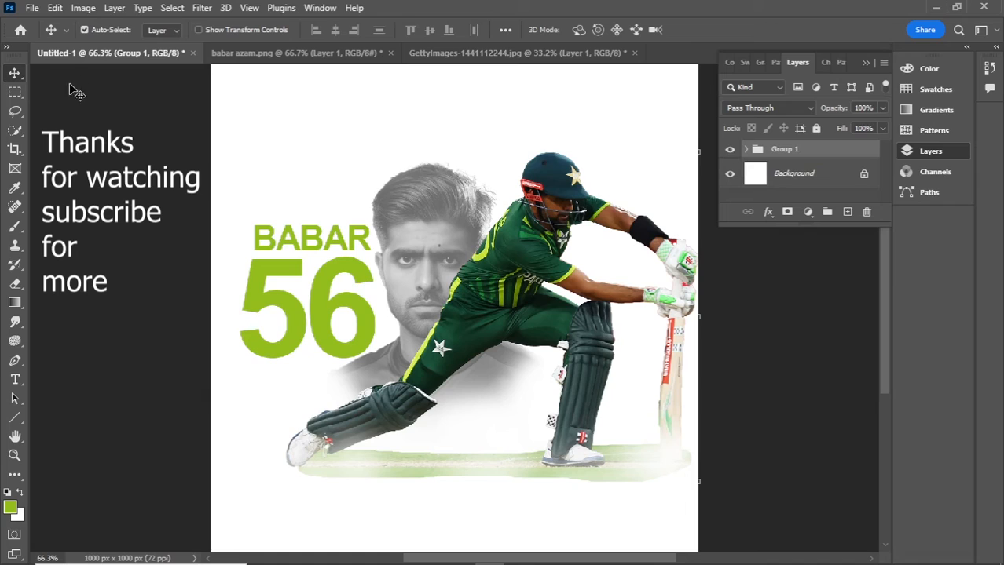